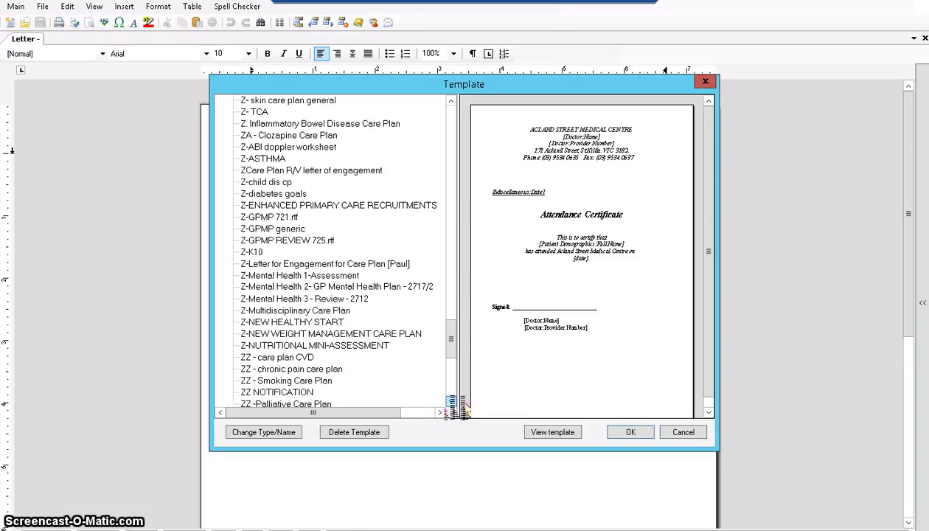
Create the letter from the Z - Osteoporosis GPMP template in the template list.
mouse_move(457, 407)
left_mouse_down()
mouse_move(244, 183)
mouse_move(440, 78)
mouse_move(552, 105)
mouse_move(711, 290)
mouse_move(413, 462)
mouse_move(245, 330)
mouse_move(280, 168)
mouse_move(266, 116)
mouse_move(260, 200)
mouse_move(293, 328)
mouse_move(260, 426)
mouse_move(379, 41)
mouse_move(460, 107)
mouse_move(451, 109)
left_mouse_up()
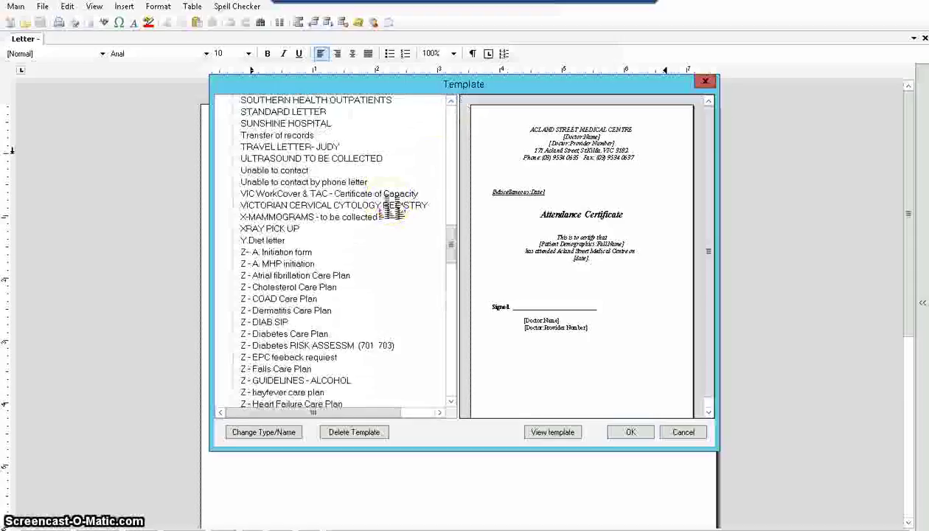
scroll(413, 250, "down", 3)
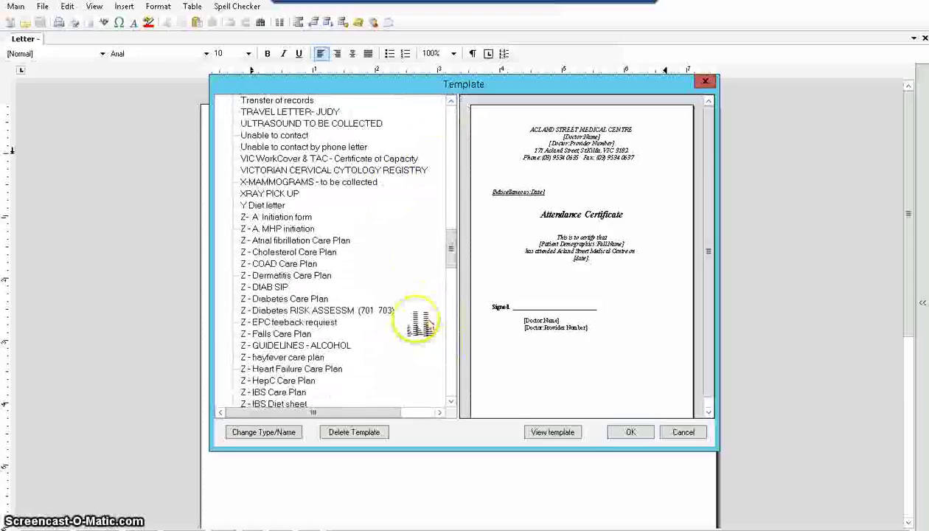
scroll(383, 301, "down", 1)
scroll(372, 316, "down", 3)
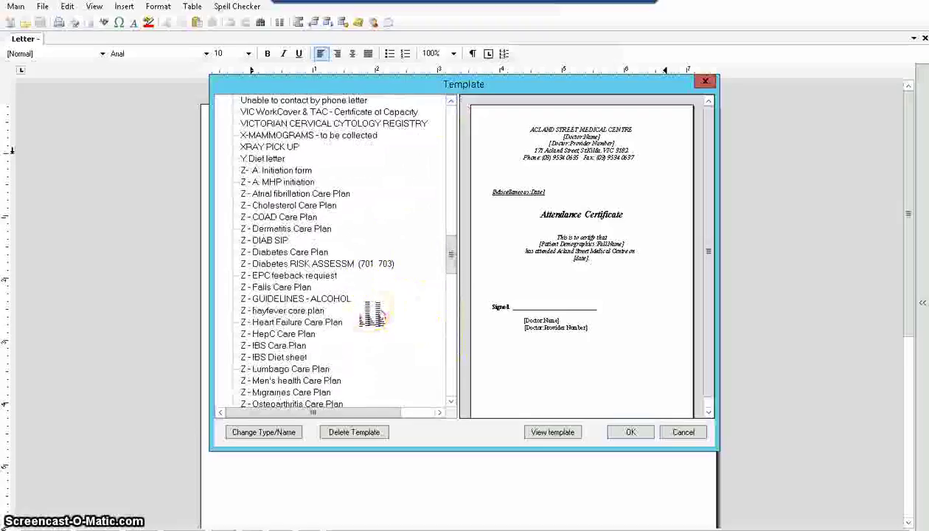
scroll(372, 316, "down", 2)
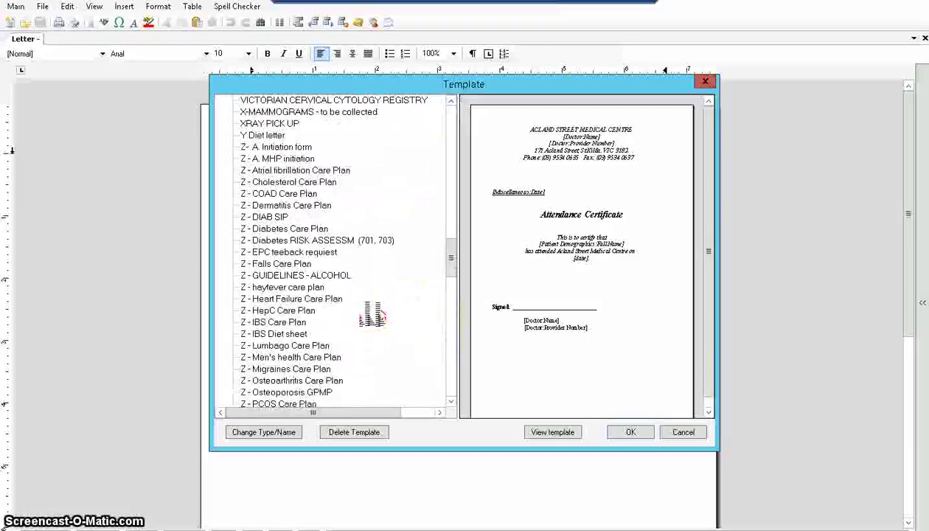
scroll(372, 316, "down", 4)
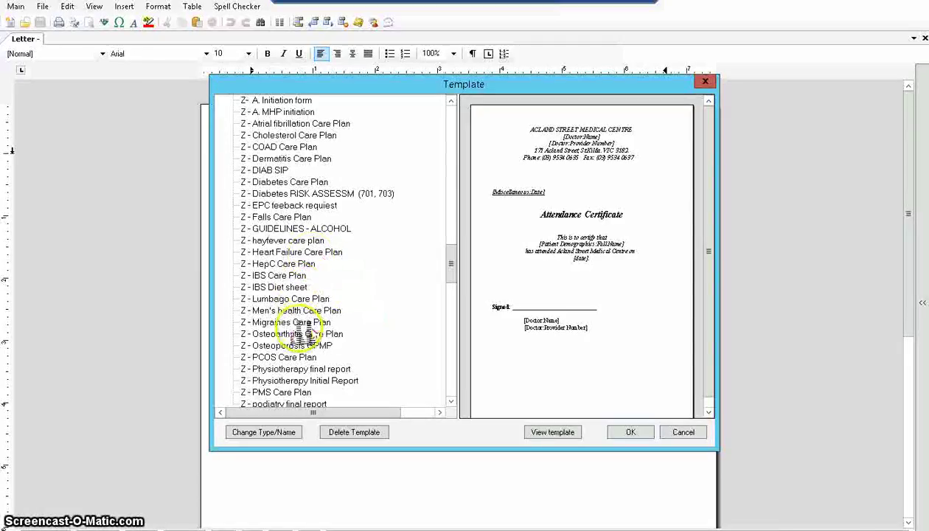
left_click(303, 345)
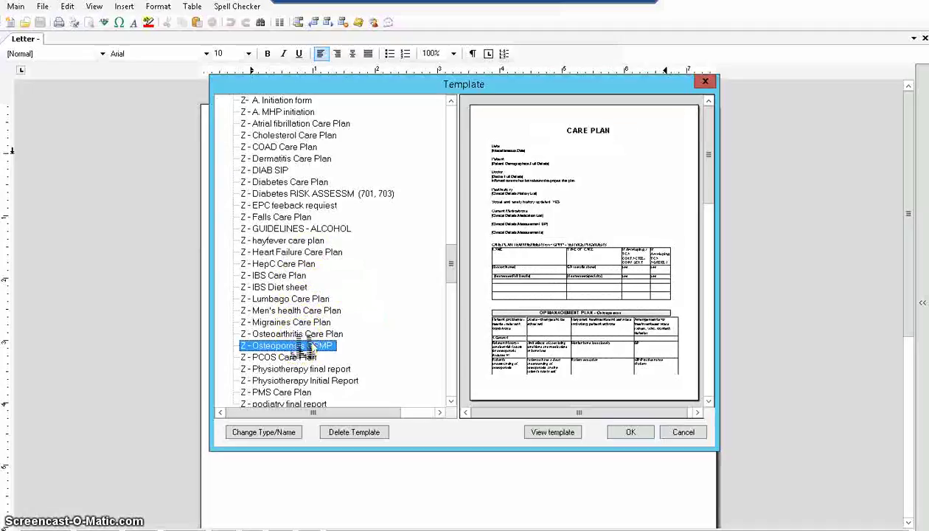
left_click(622, 432)
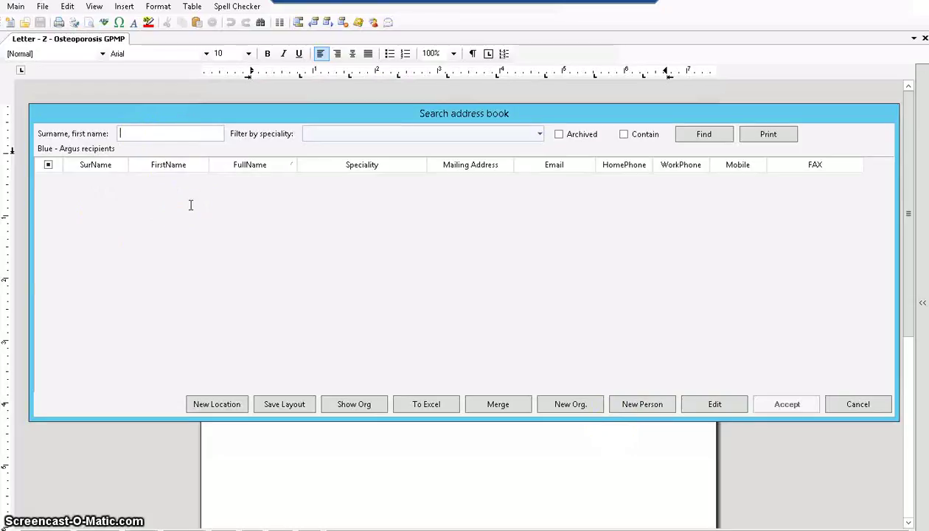
Search the address book by surname, accept the cardiologist as the letter's recipient, and save the letter details with the default subject.
key("Return")
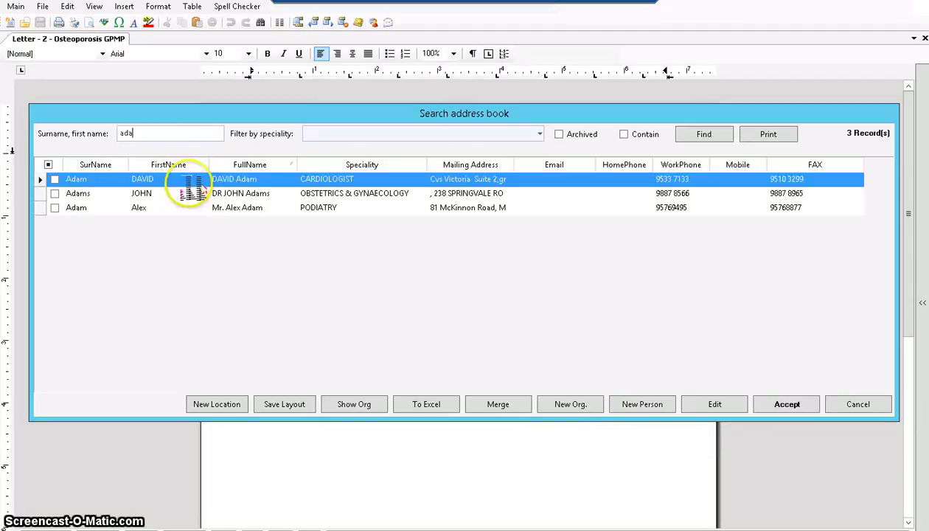
left_click(766, 404)
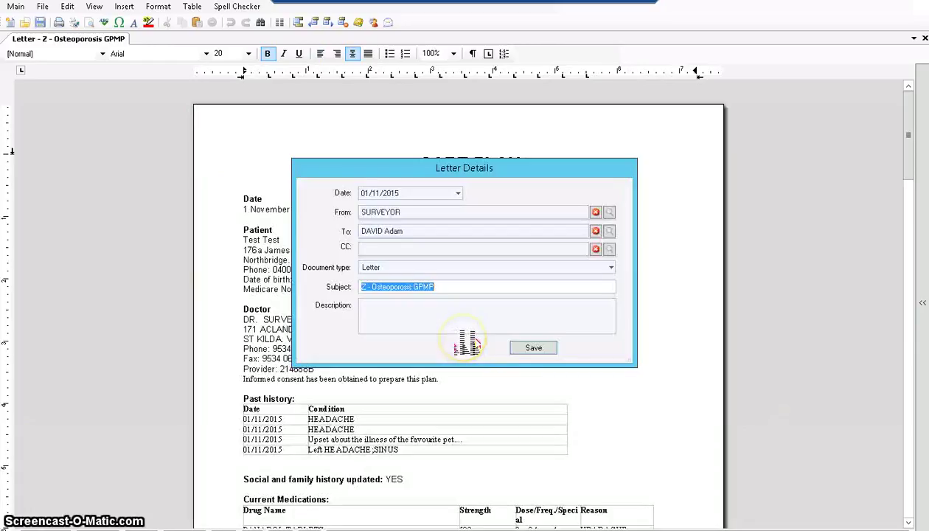
left_click(530, 345)
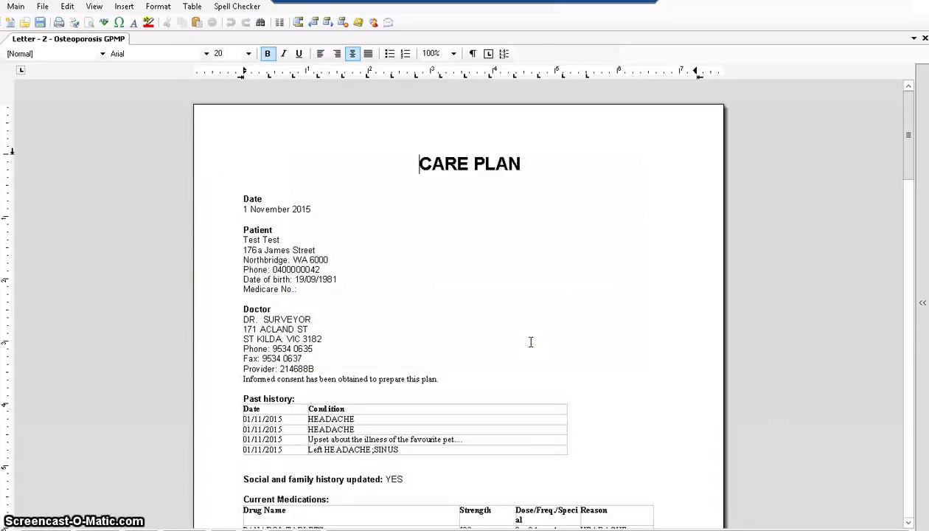
Review the generated care plan from patient details, history and team members through the osteoporosis management table to the date of review.
scroll(531, 343, "down", 8)
scroll(530, 342, "down", 2)
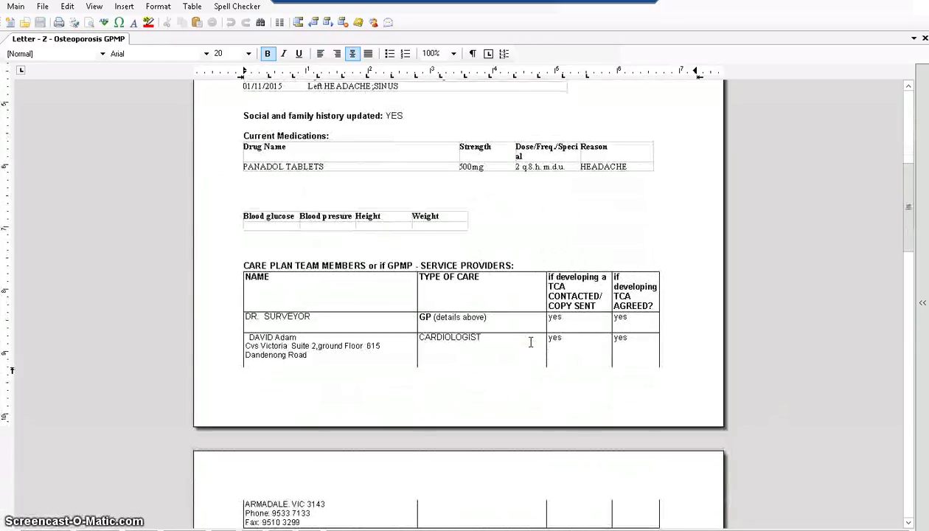
scroll(530, 342, "down", 2)
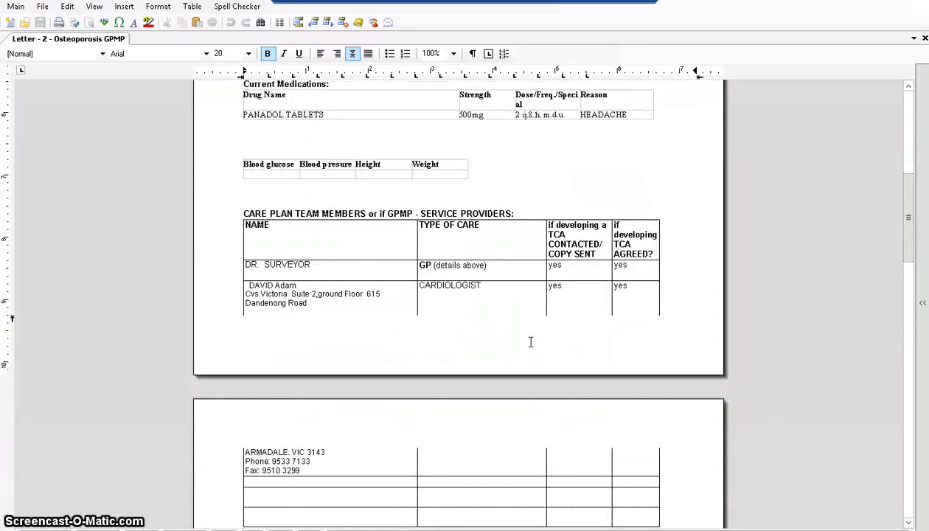
scroll(530, 341, "up", 10)
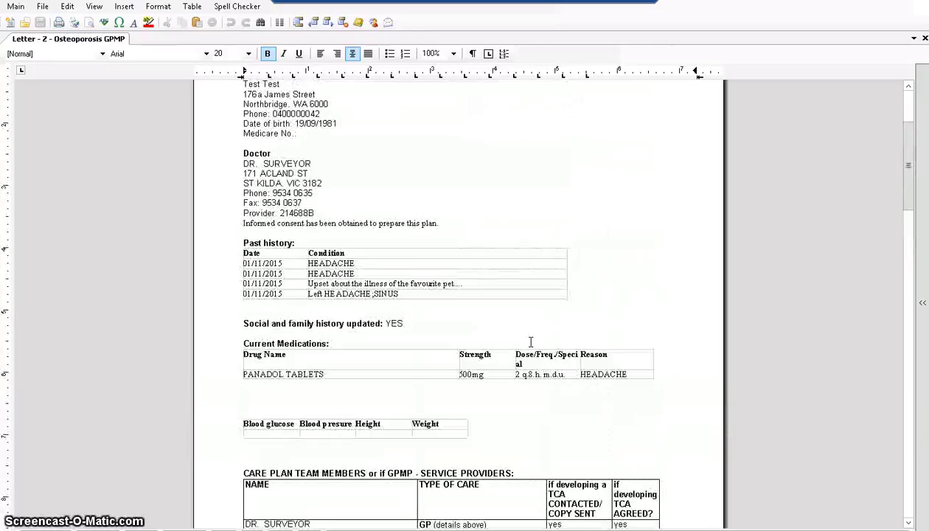
scroll(530, 342, "up", 2)
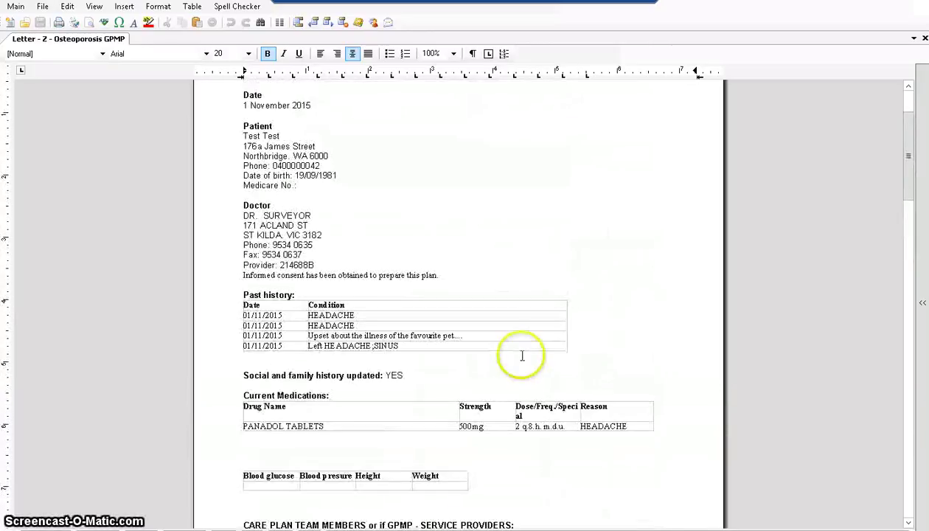
scroll(528, 369, "down", 14)
scroll(529, 380, "down", 12)
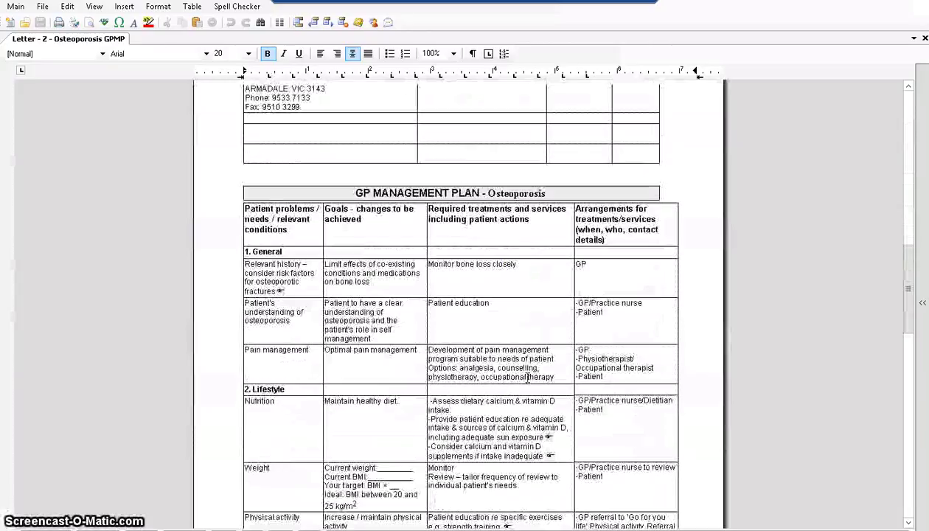
scroll(527, 378, "down", 10)
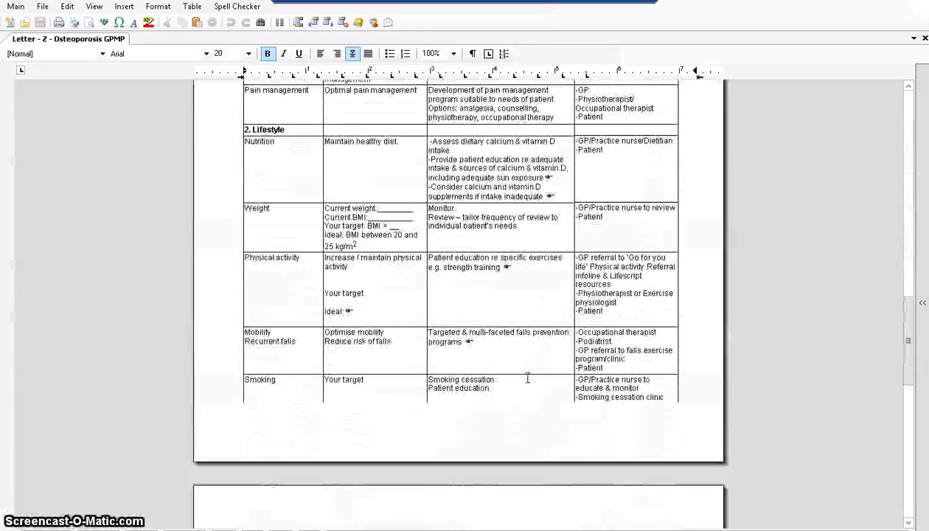
scroll(528, 378, "down", 6)
scroll(527, 377, "down", 8)
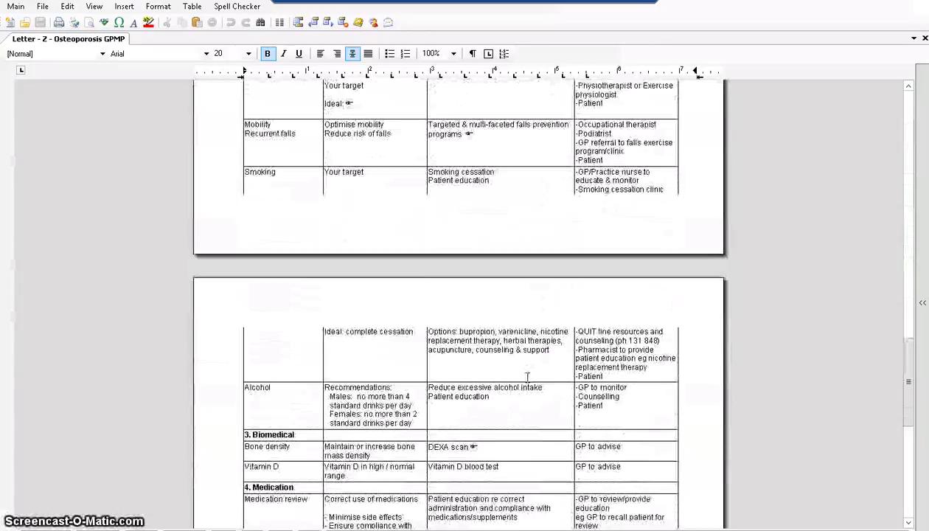
scroll(528, 378, "down", 8)
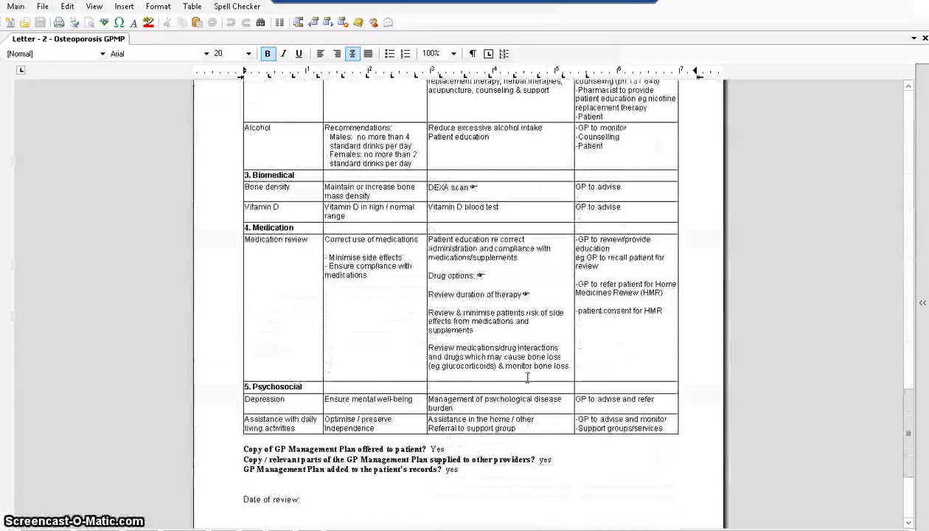
left_click(263, 406)
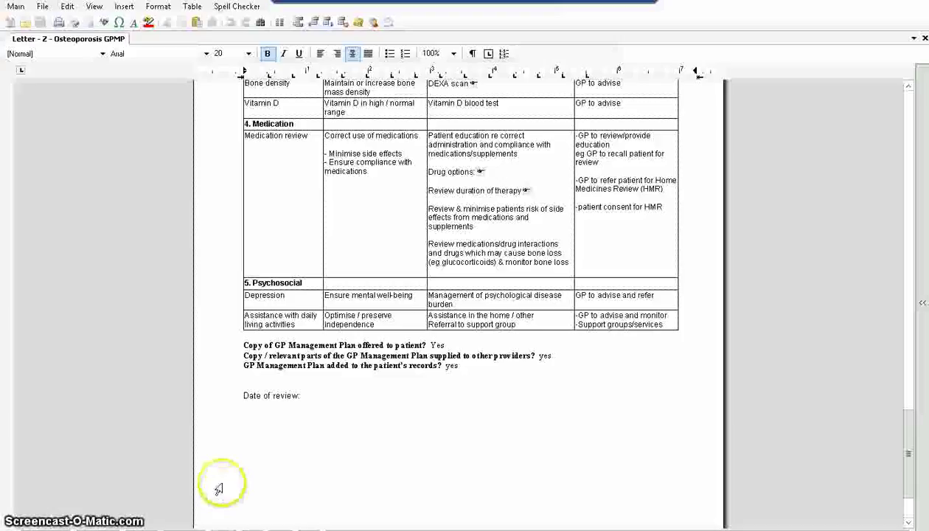
scroll(218, 488, "down", 4)
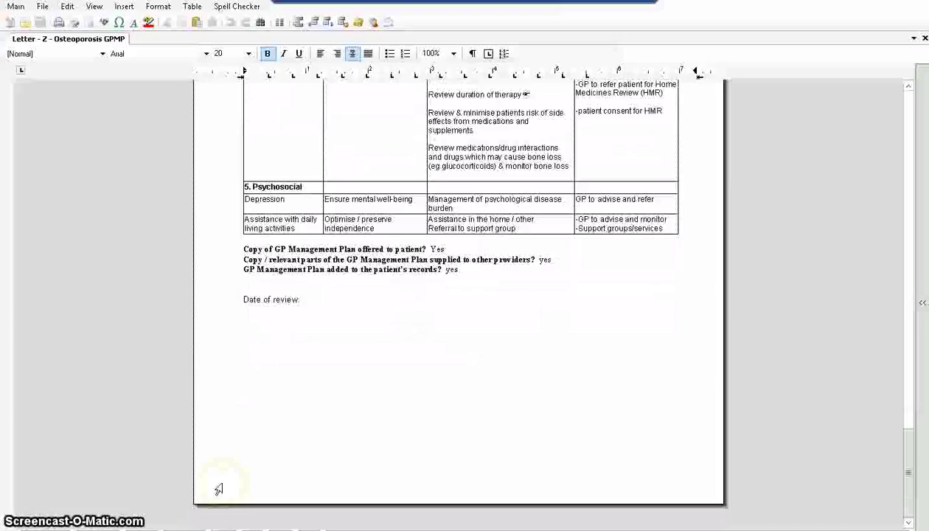
scroll(223, 484, "up", 10)
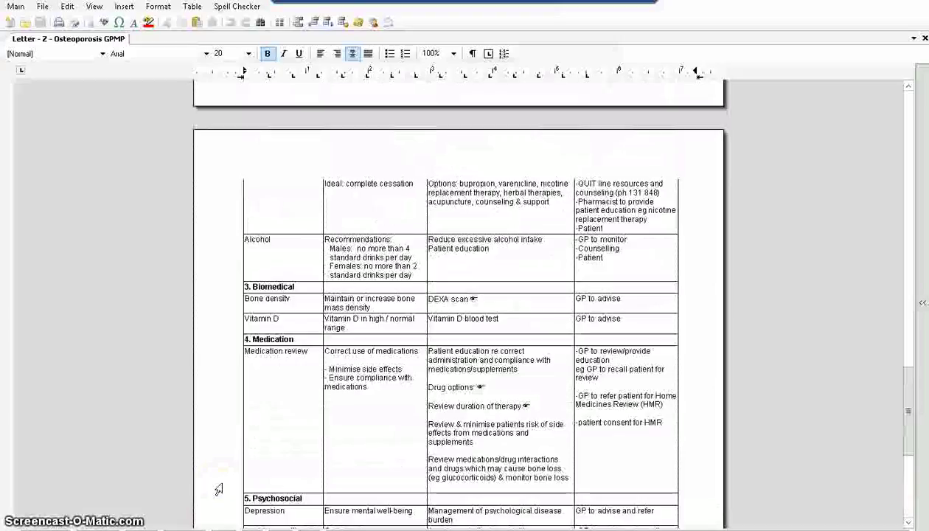
scroll(218, 489, "up", 2)
scroll(242, 386, "up", 4)
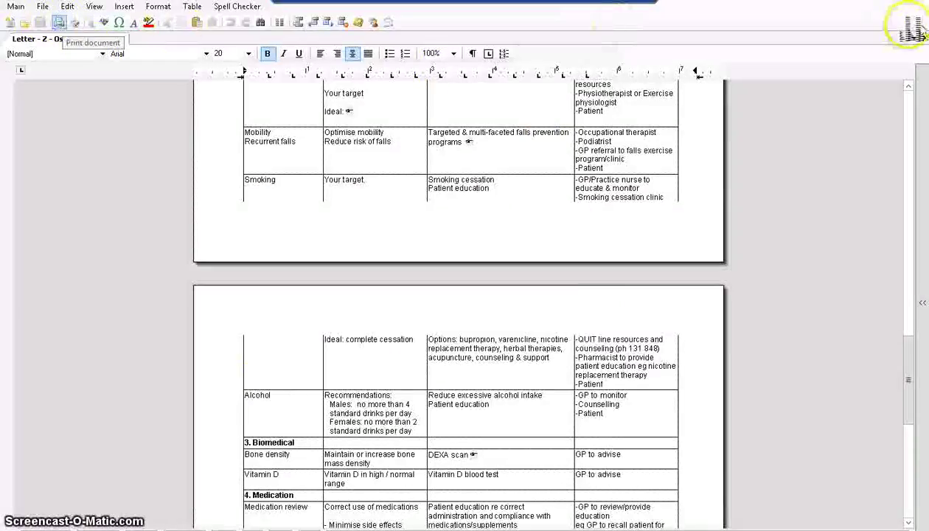
Add the text "bjkcbjdsbbbjhb" after Smoking in the management plan table and close the letter.
left_click(295, 185)
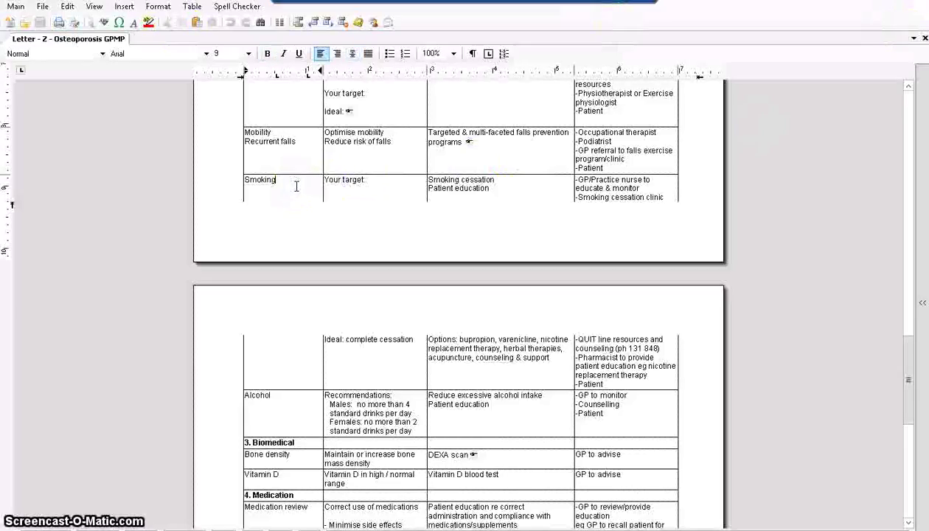
type("bjkcbdsbbbjhb")
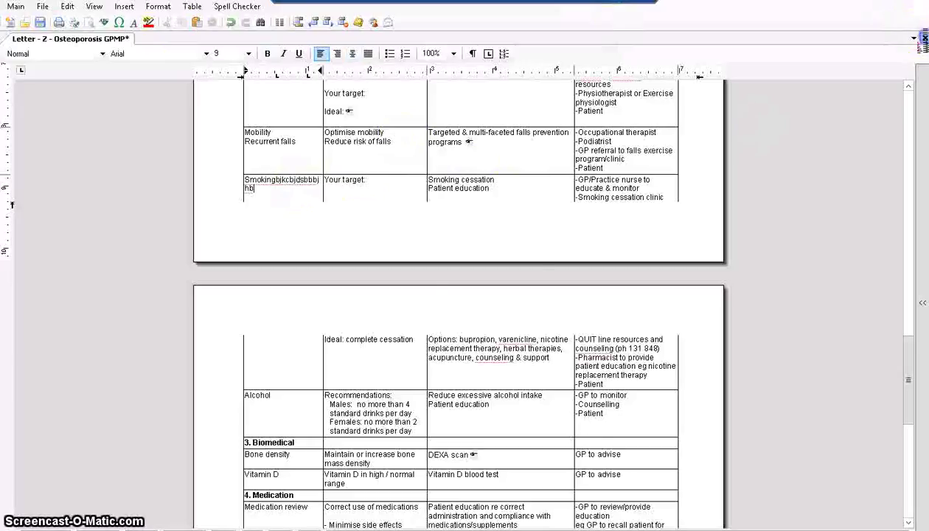
left_click(922, 38)
left_click(445, 308)
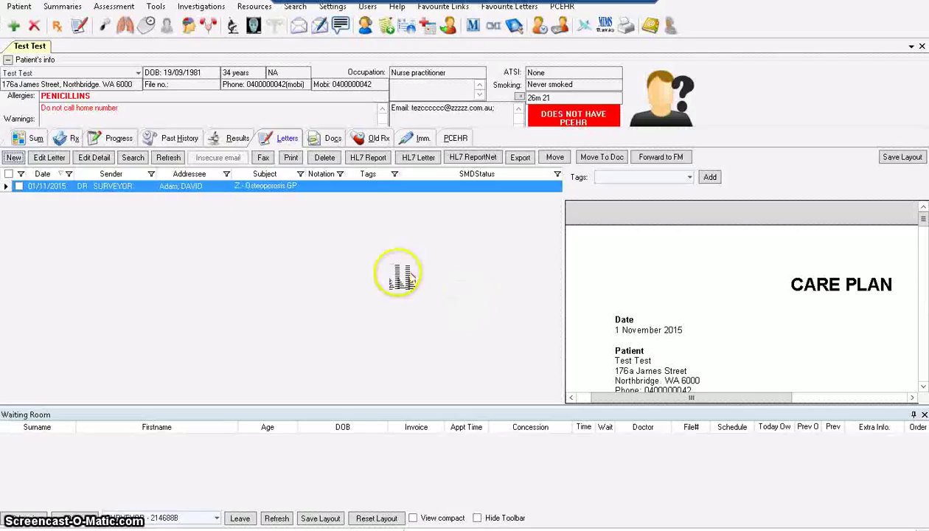
left_click(196, 213)
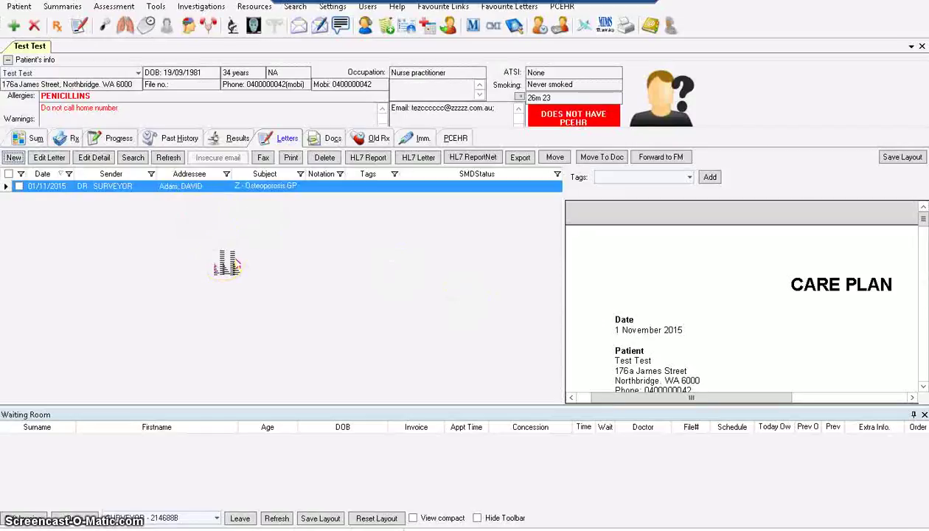
left_click(235, 184)
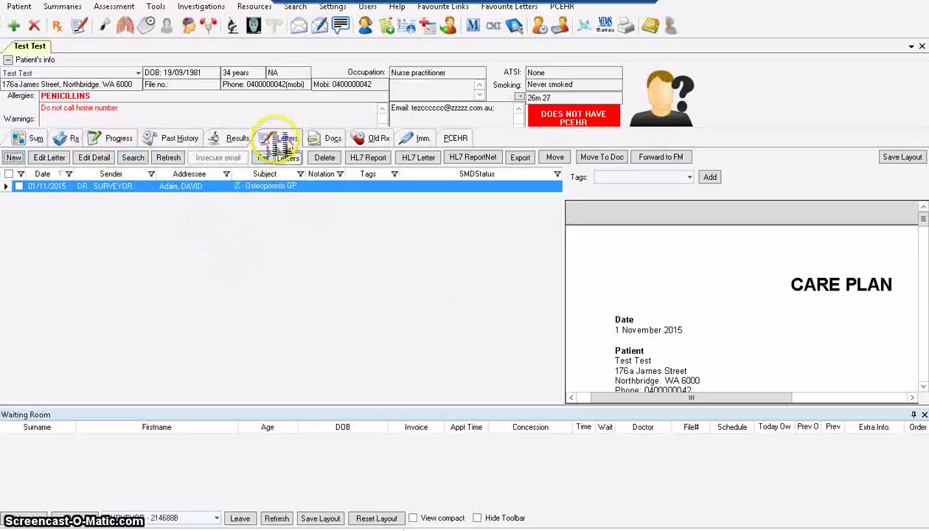
Import New Text Document from the Desktop into the patient's documents, keeping the default subject and the Document type.
left_click(324, 140)
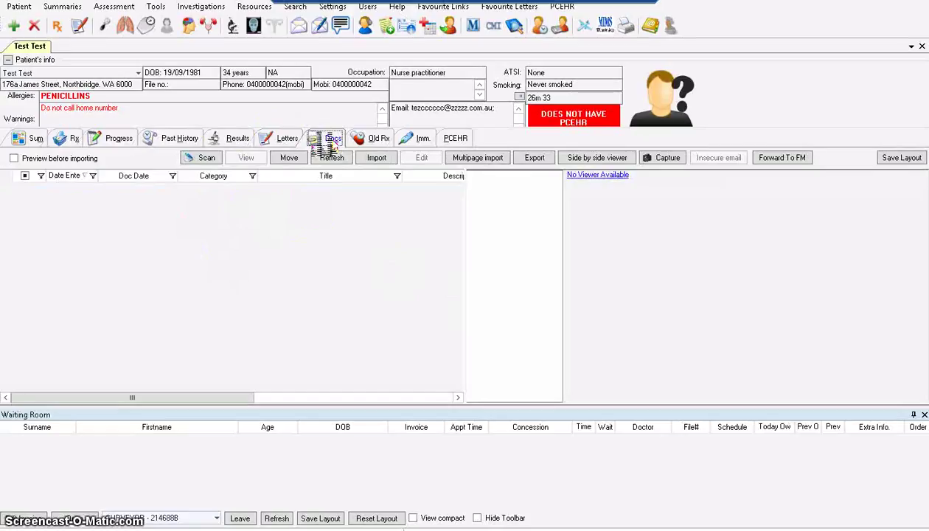
left_click(383, 161)
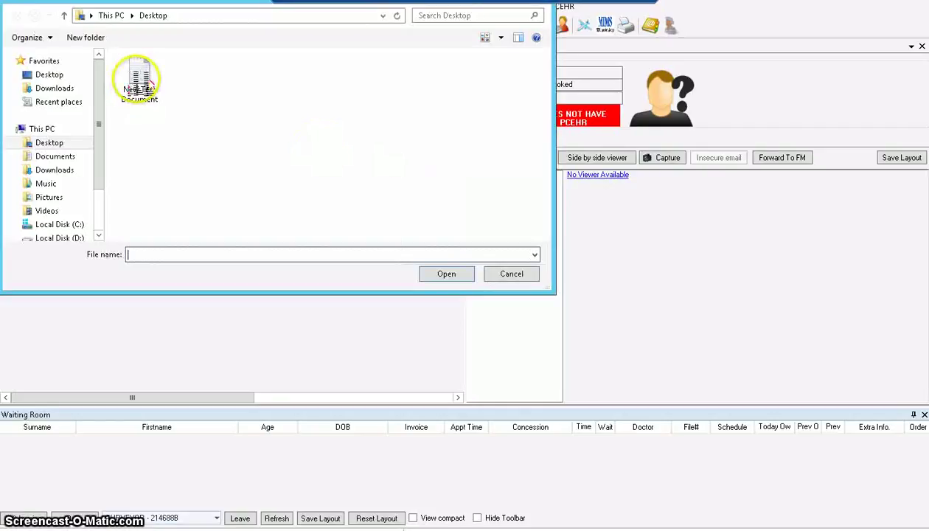
left_click(139, 78)
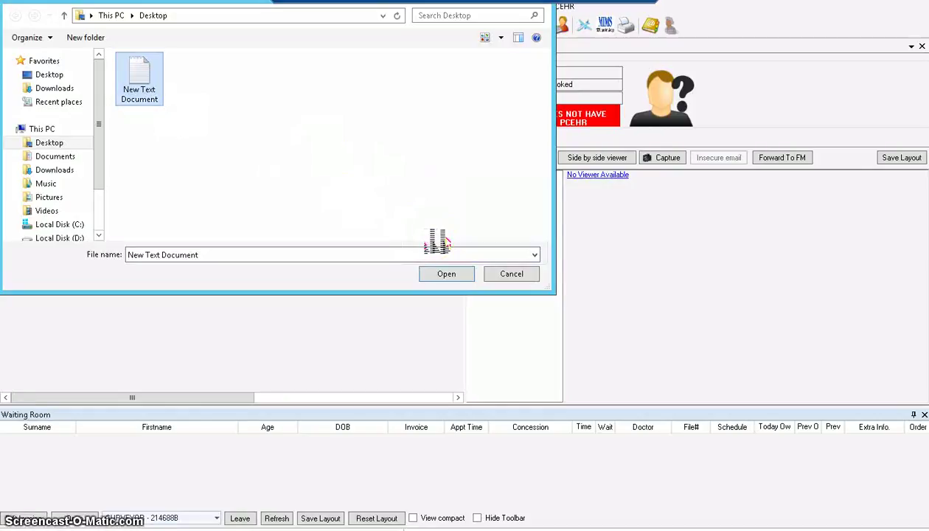
left_click(437, 273)
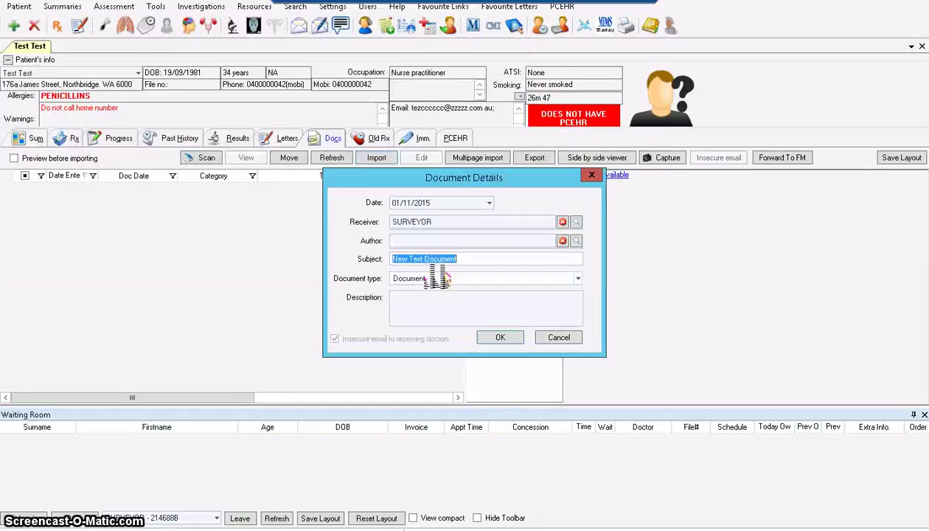
left_click(496, 337)
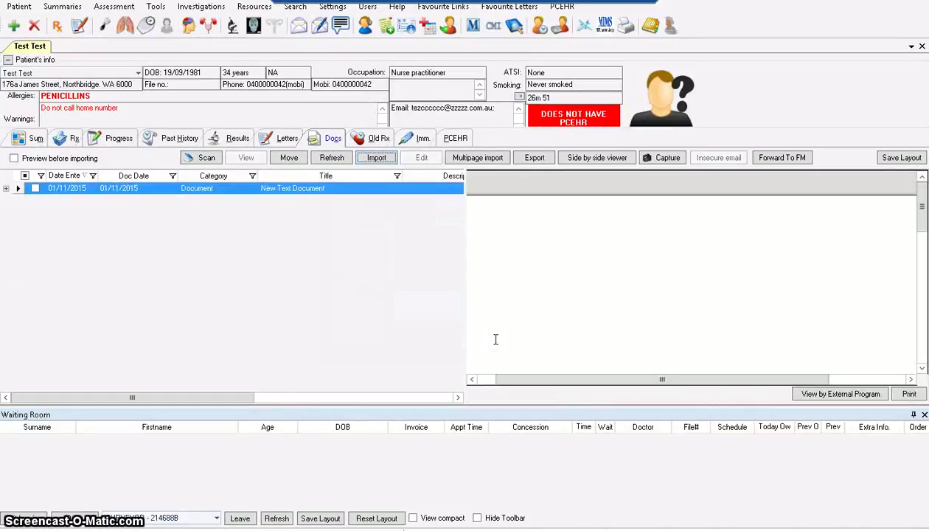
Tick New Text Document in the patient's documents list, view the actions available for it, and dismiss them without choosing one.
left_click(263, 188)
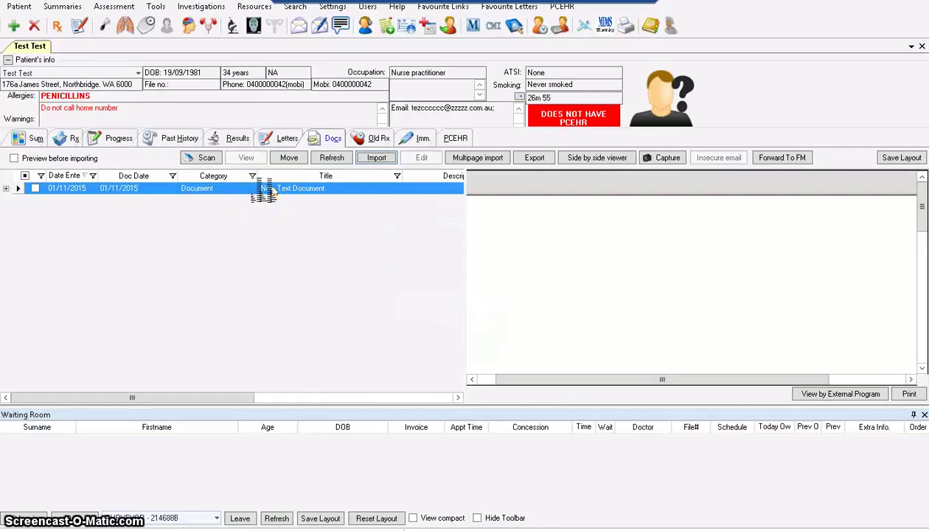
left_click(352, 212)
left_click(295, 191)
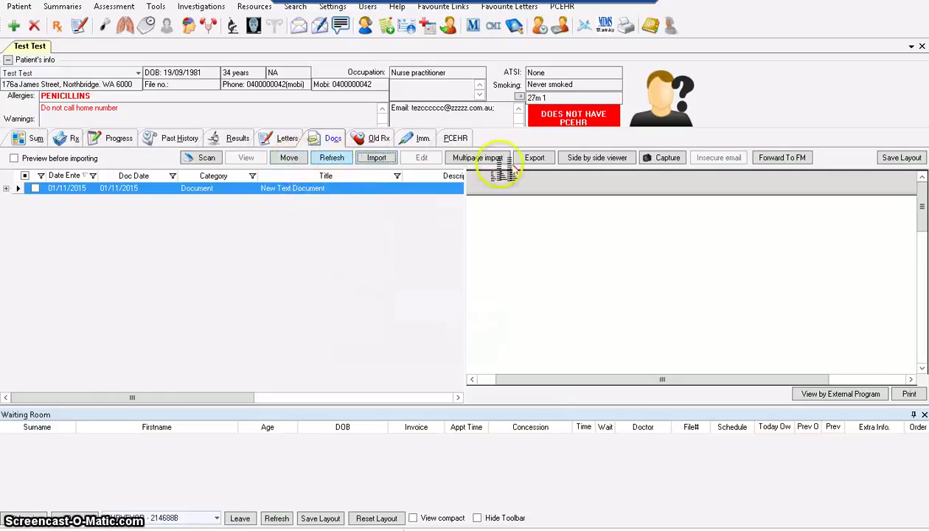
left_click(536, 159)
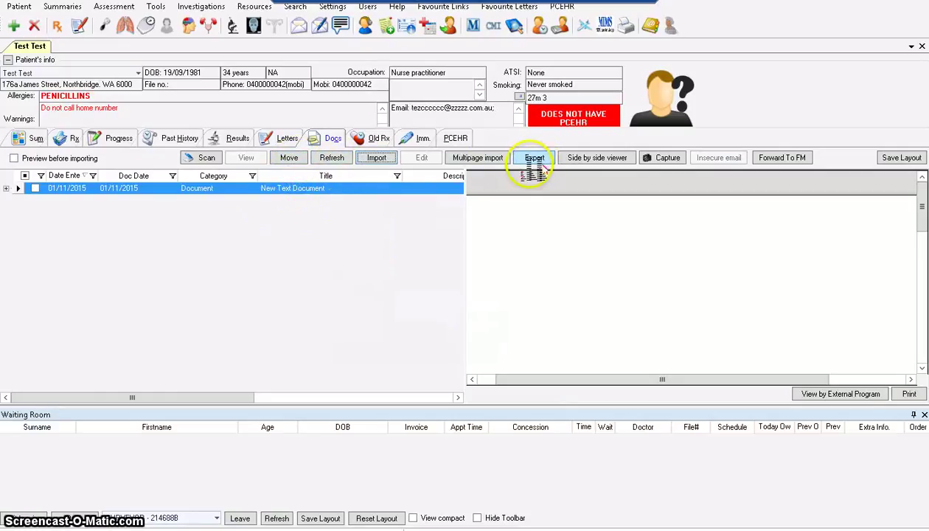
left_click(62, 191)
left_click(34, 189)
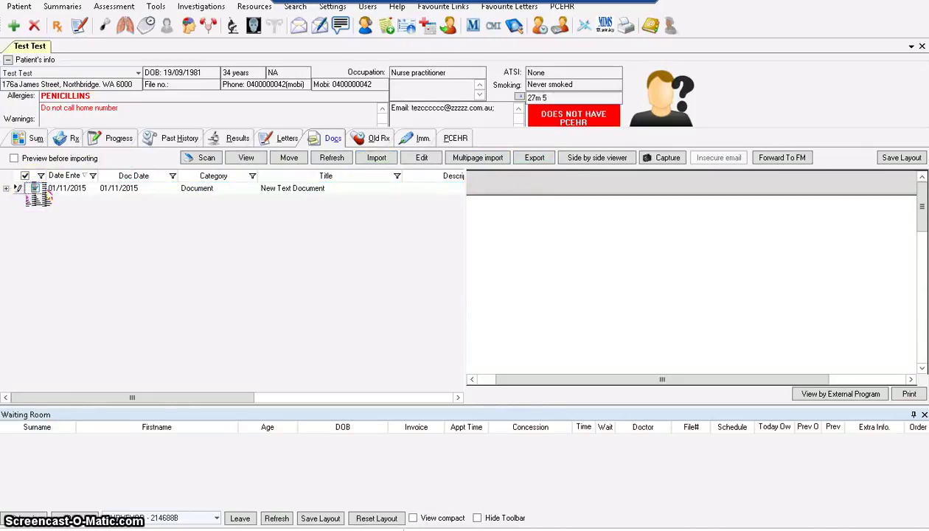
right_click(76, 189)
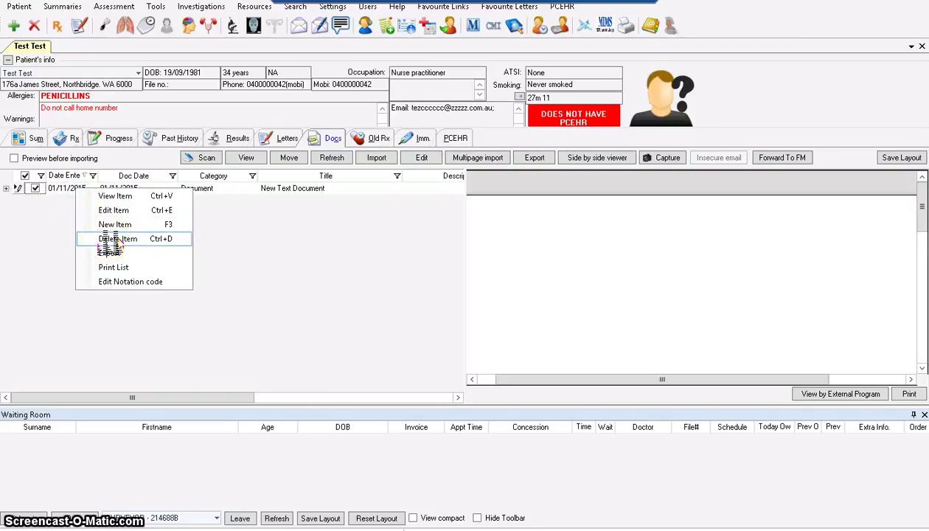
left_click(357, 286)
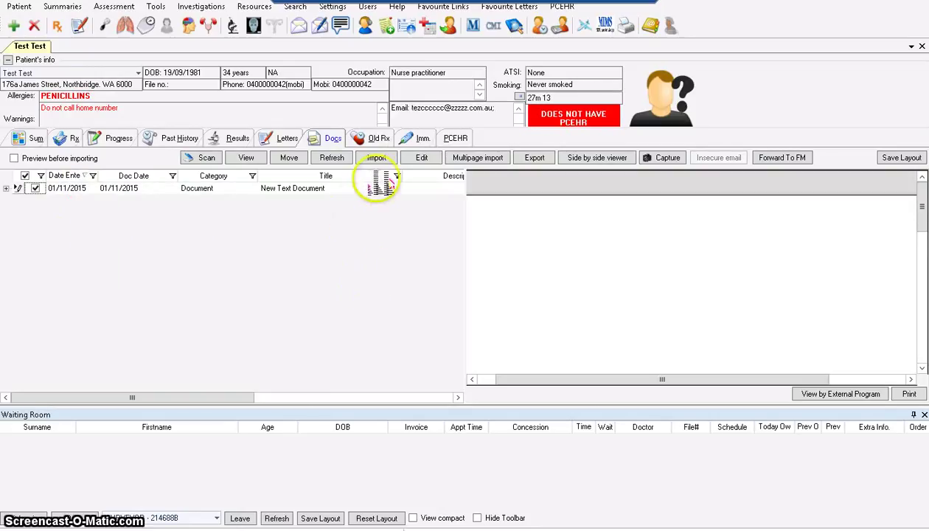
View the patient's old prescriptions, and start a new vaccination in the immunisation records with Patient as the consent provider.
left_click(378, 139)
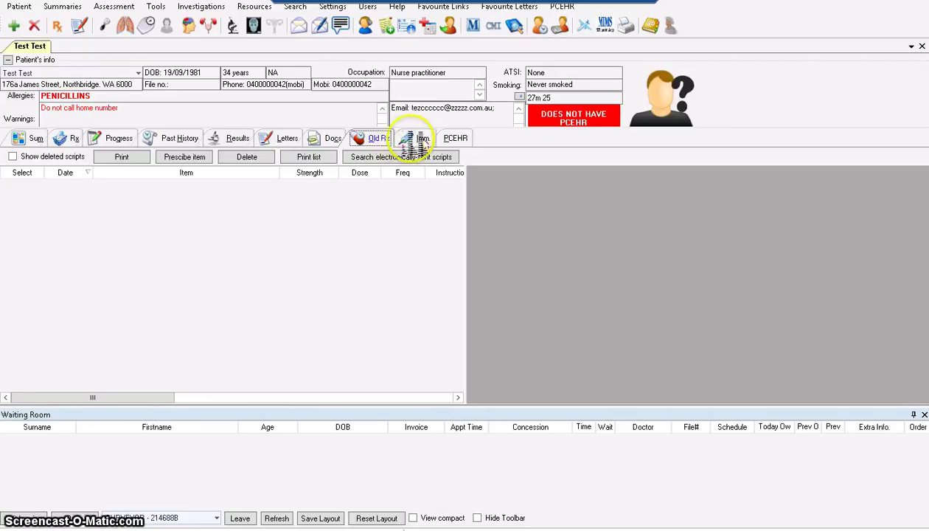
left_click(422, 140)
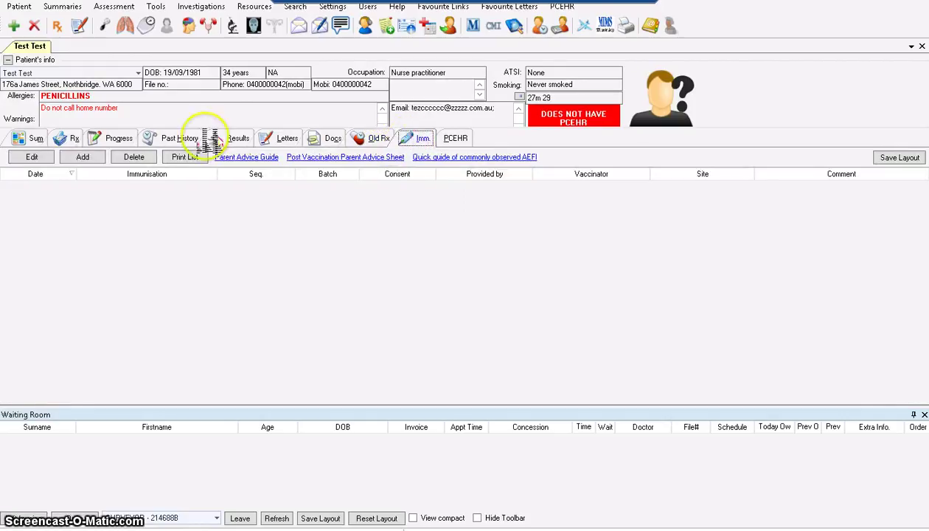
left_click(96, 158)
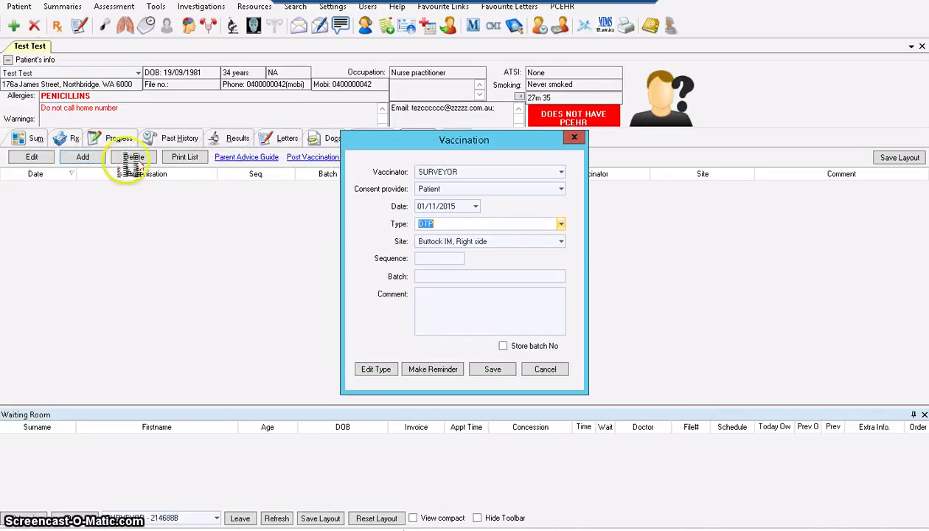
left_click(560, 189)
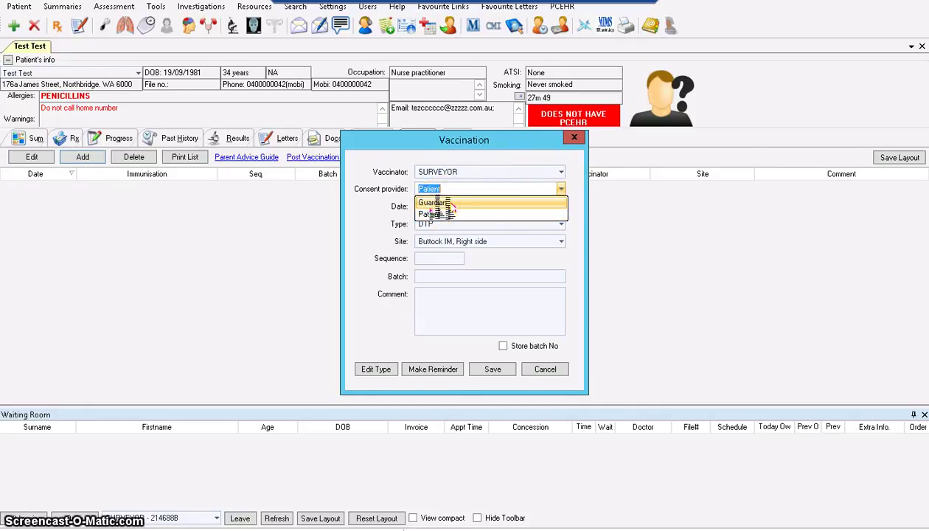
left_click(437, 214)
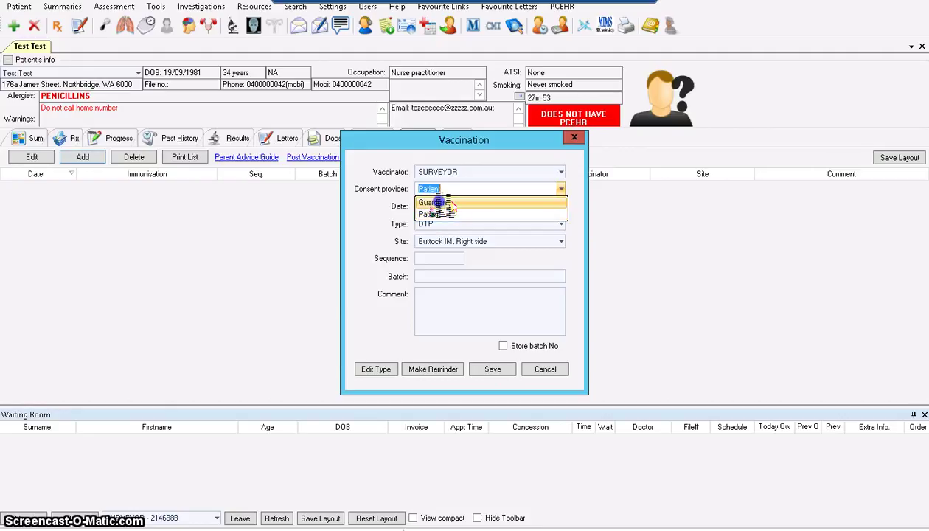
left_click(440, 214)
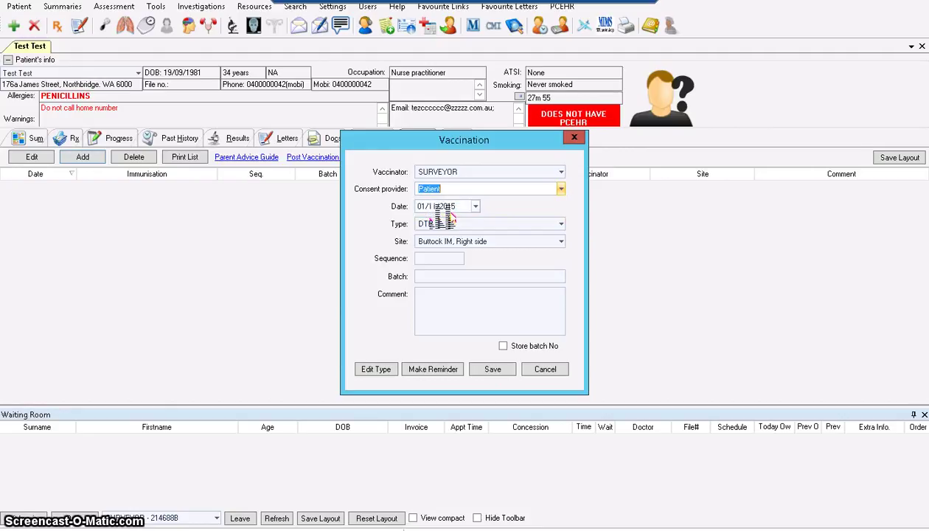
left_click(435, 213)
Set the vaccination type to MENINGOCOCCUS C.
left_click(561, 224)
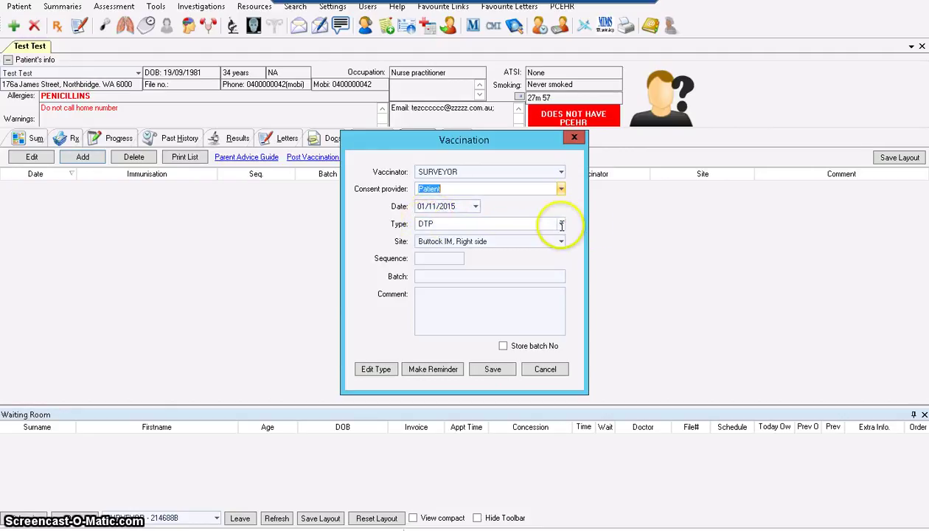
left_click(561, 225)
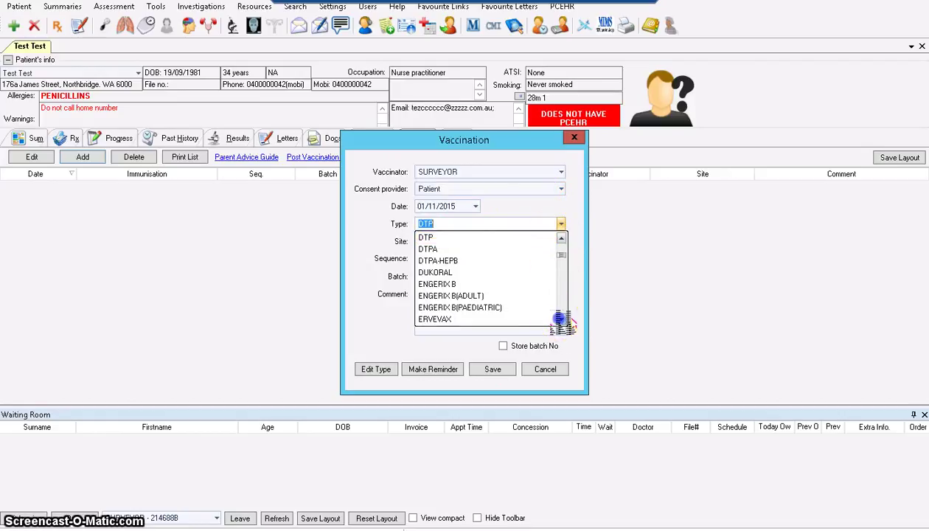
scroll(560, 319, "down", 7)
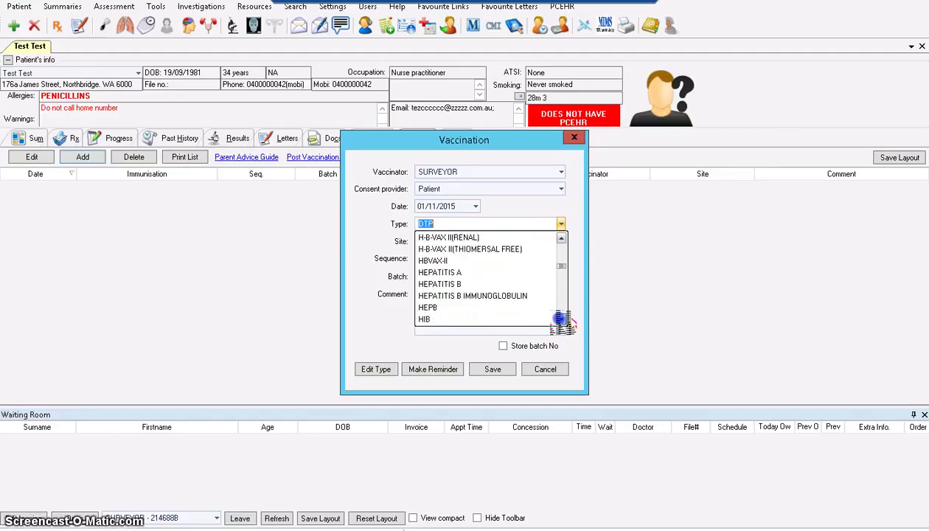
scroll(560, 319, "down", 5)
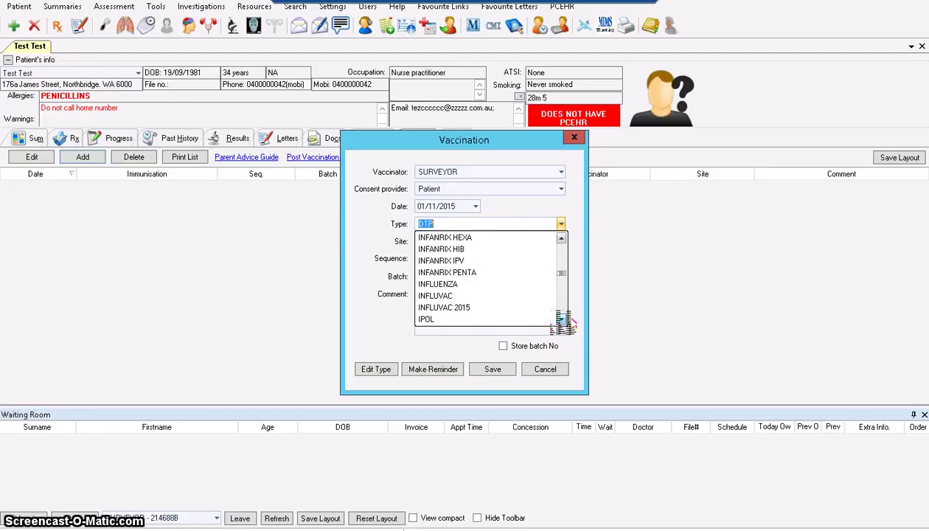
scroll(560, 319, "down", 5)
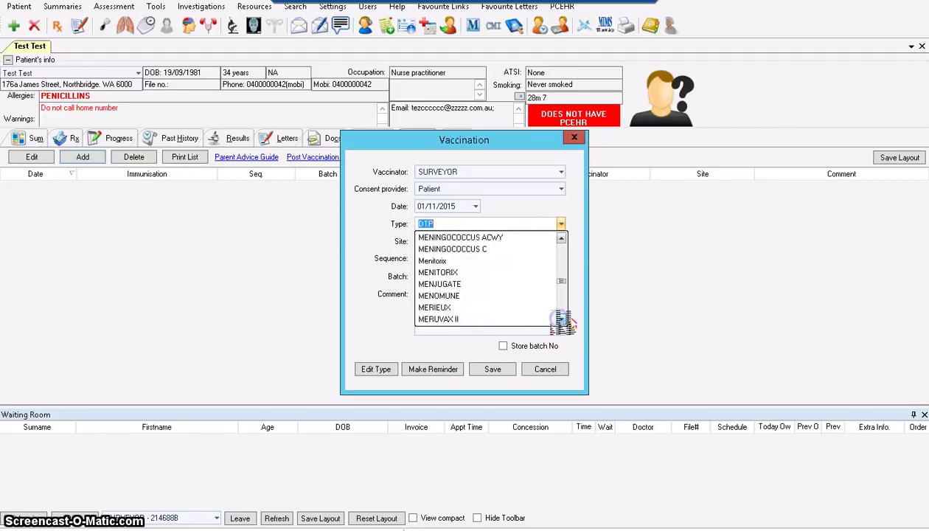
left_click(457, 249)
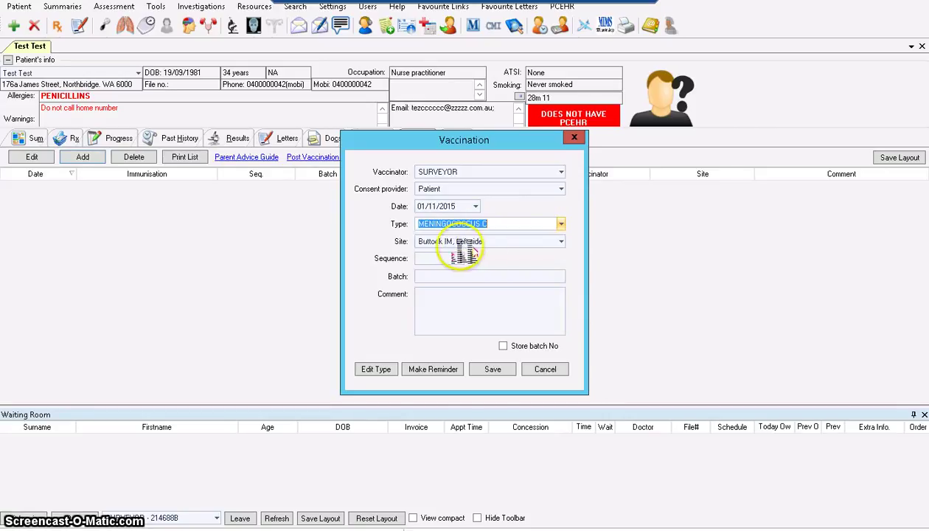
Set the vaccination site to Deltoid IM, Left side, leave the batch empty, and save the vaccination.
left_click(560, 241)
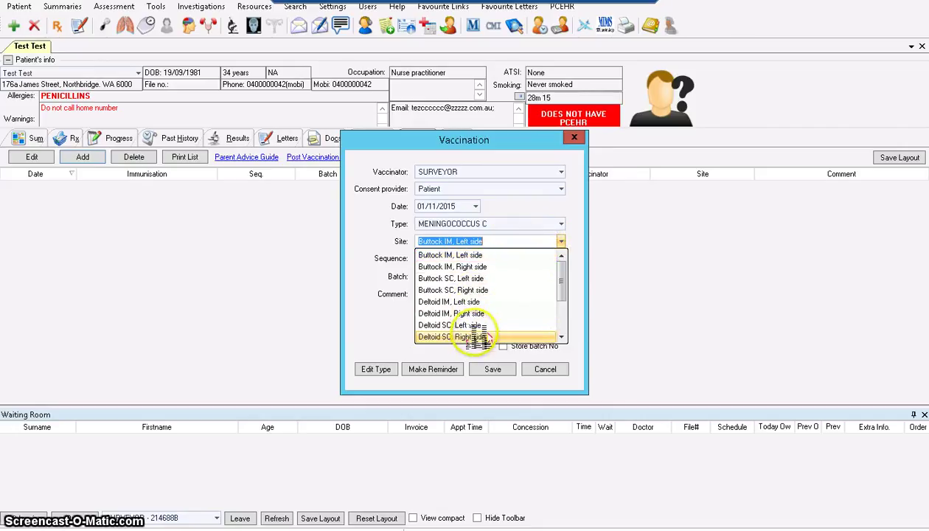
left_click(469, 301)
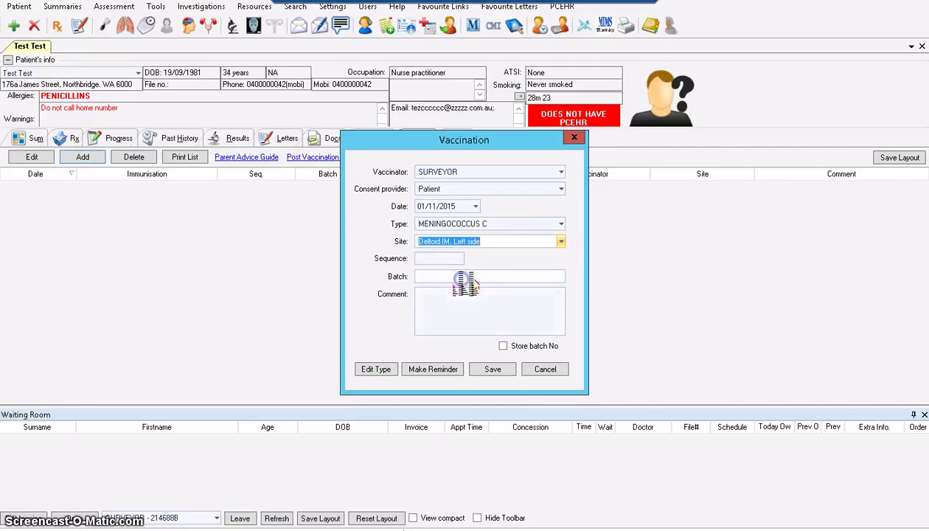
left_click(465, 281)
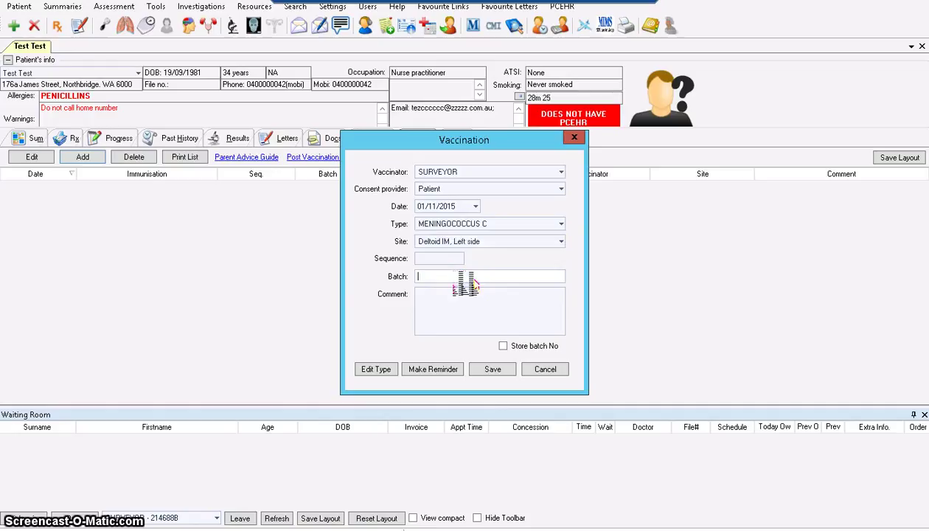
left_click(494, 369)
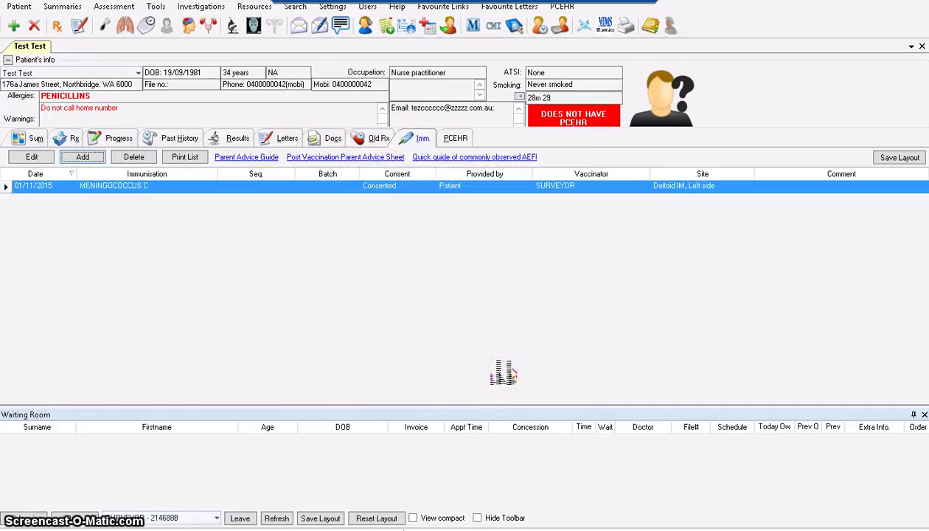
Open the entry form for adding another immunisation to view it, and cancel without saving.
left_click(116, 185)
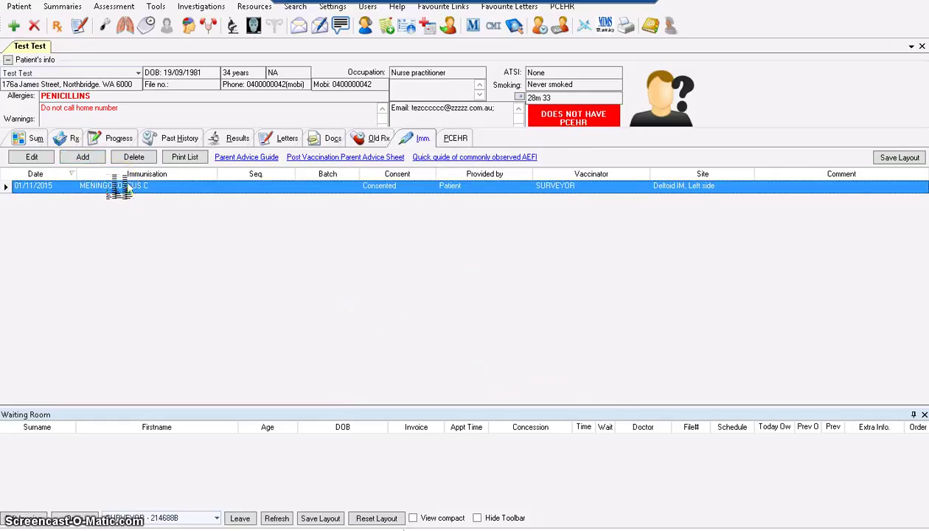
left_click(34, 488)
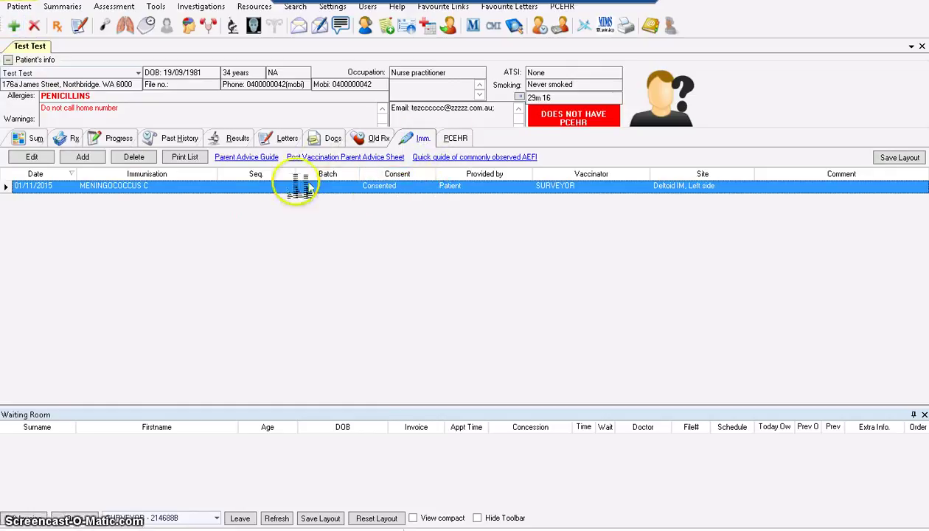
left_click(14, 28)
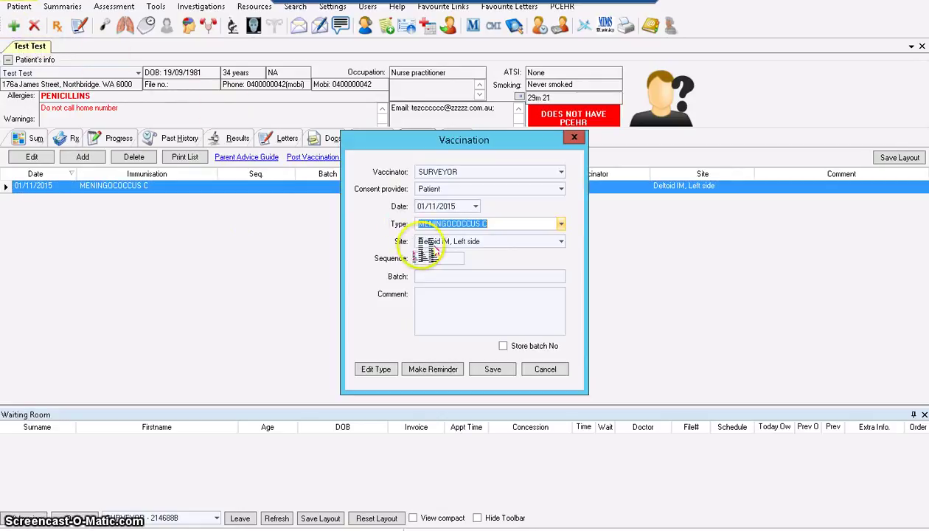
left_click(549, 370)
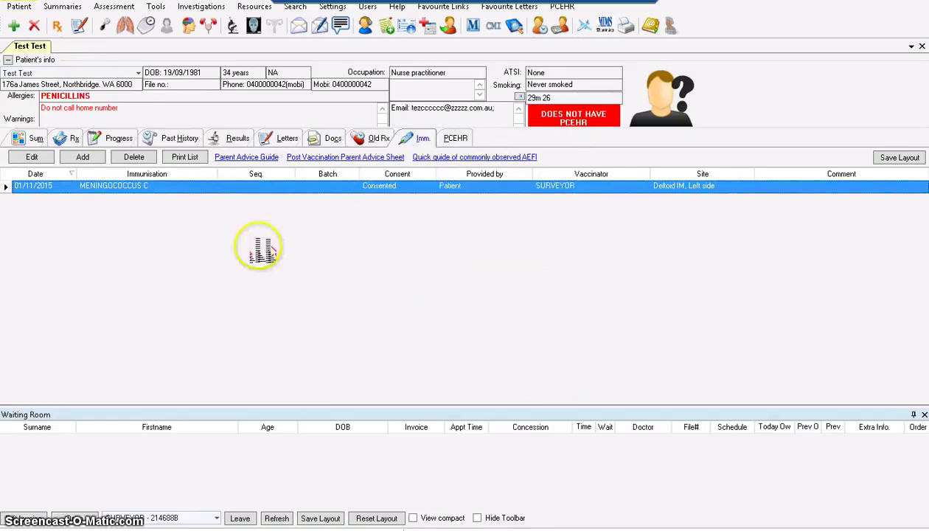
Open the Add History form from the patient's past history to view it, and close it without adding a condition.
left_click(168, 140)
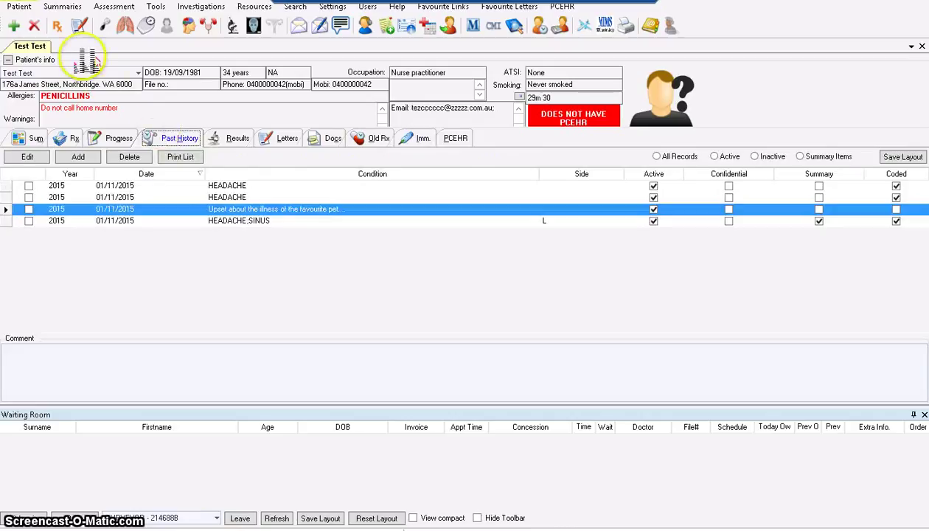
left_click(14, 29)
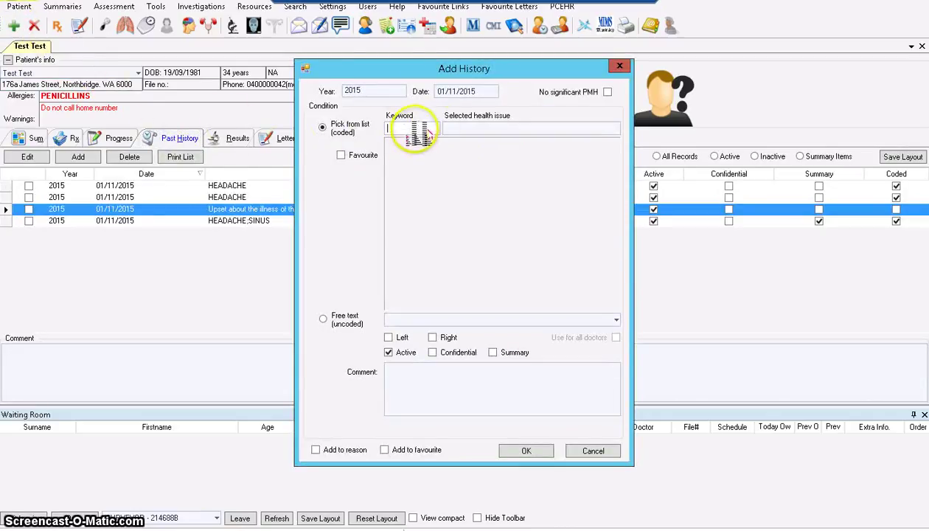
left_click(619, 67)
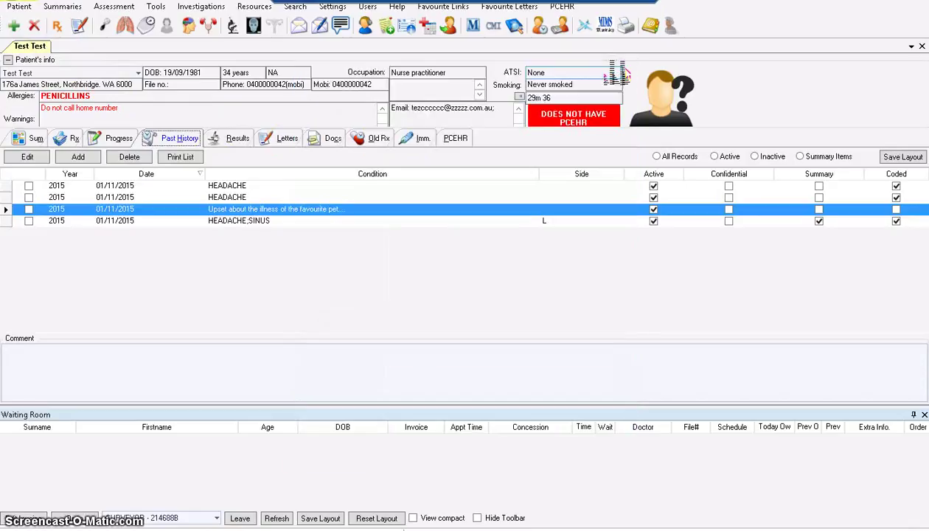
Open the Search Drug window from the current prescriptions to view it, and close it without adding a drug.
left_click(71, 138)
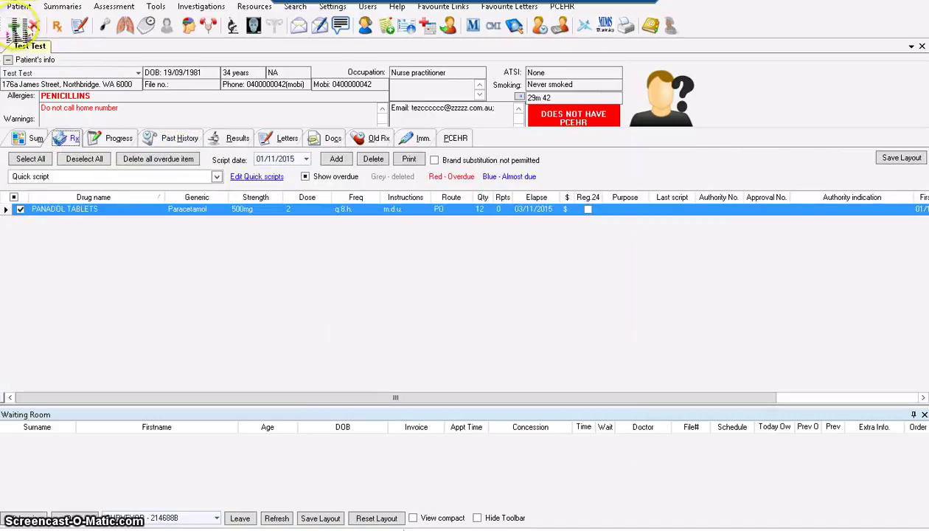
left_click(14, 28)
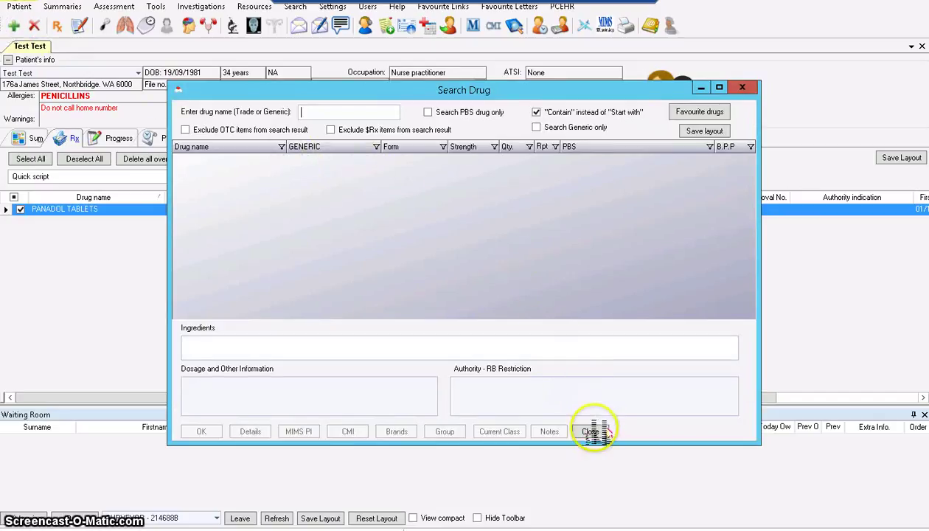
left_click(593, 431)
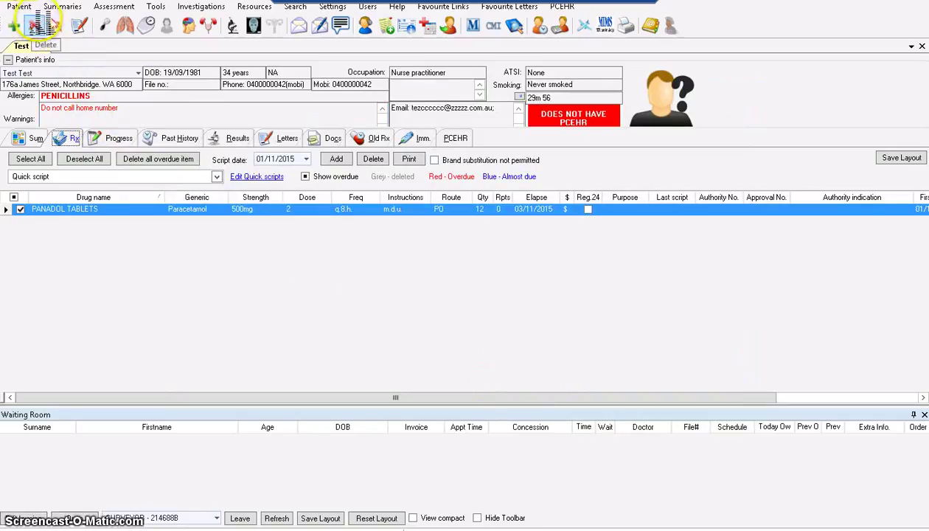
View the immunisation list again and return to the patient's current prescriptions.
left_click(35, 28)
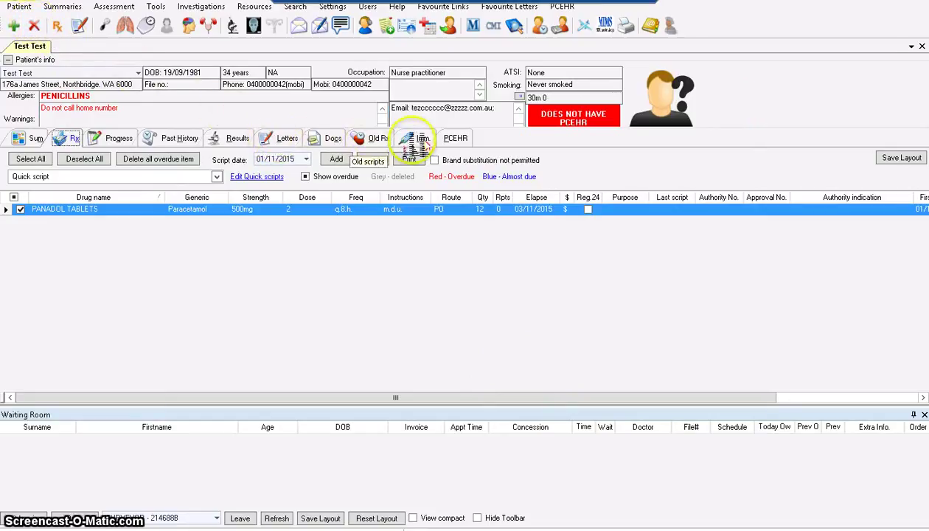
left_click(417, 140)
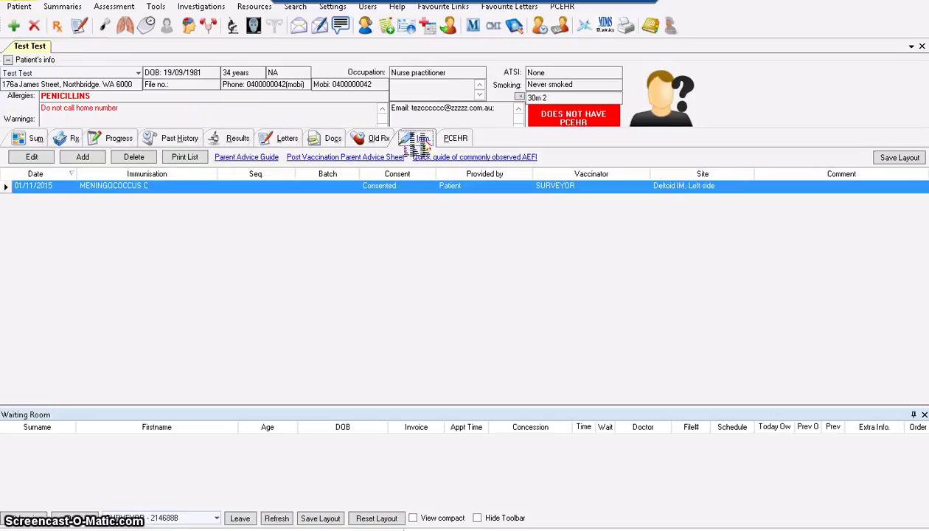
left_click(74, 139)
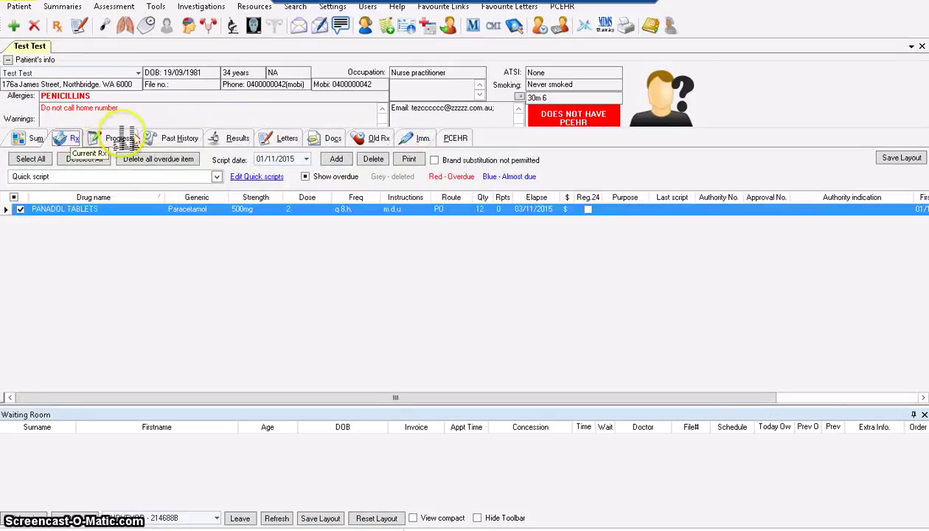
Delete the first of the two duplicate HEADACHE entries from the patient's past history.
left_click(184, 140)
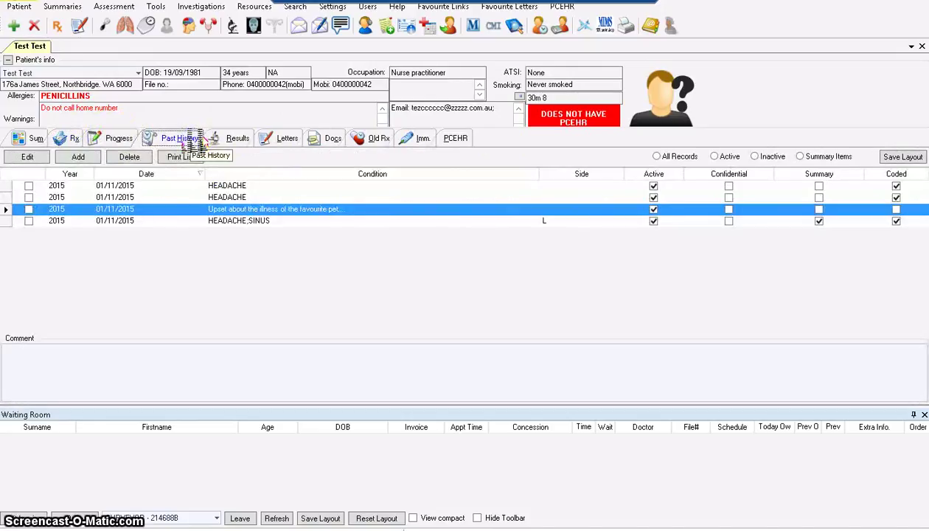
left_click(221, 186)
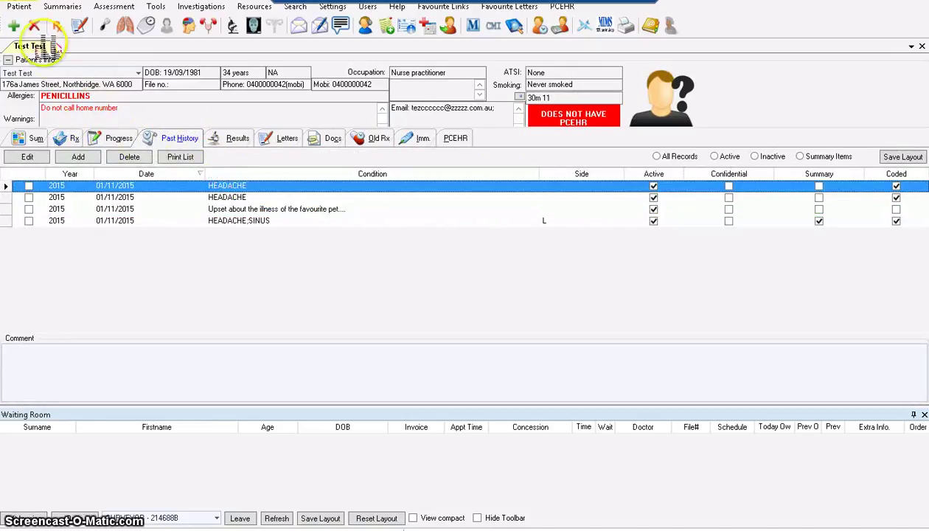
left_click(33, 27)
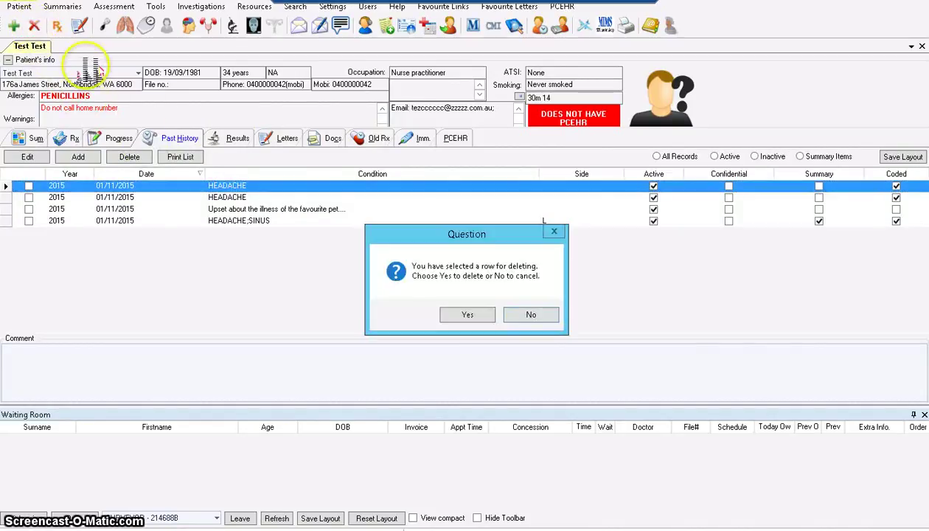
left_click(468, 316)
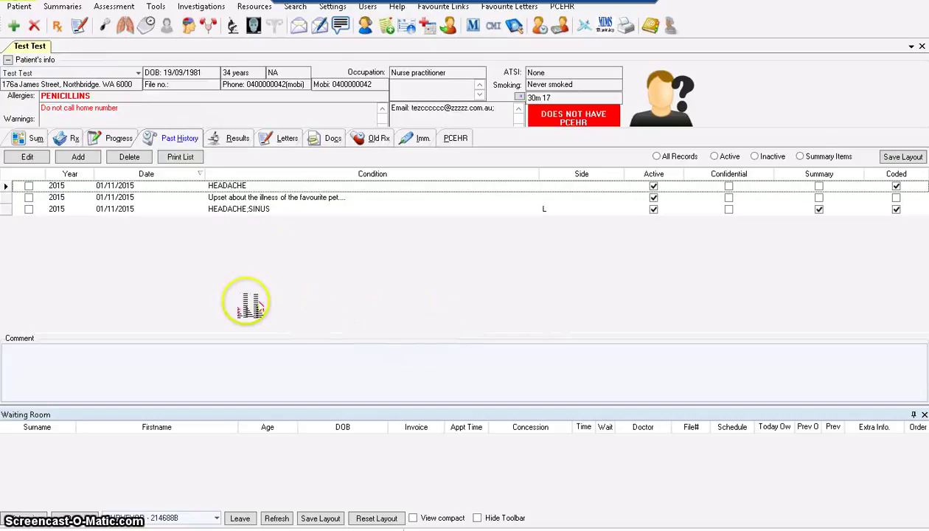
Open the Search Drug window for a new prescription to view it, and close it without choosing a drug.
left_click(59, 27)
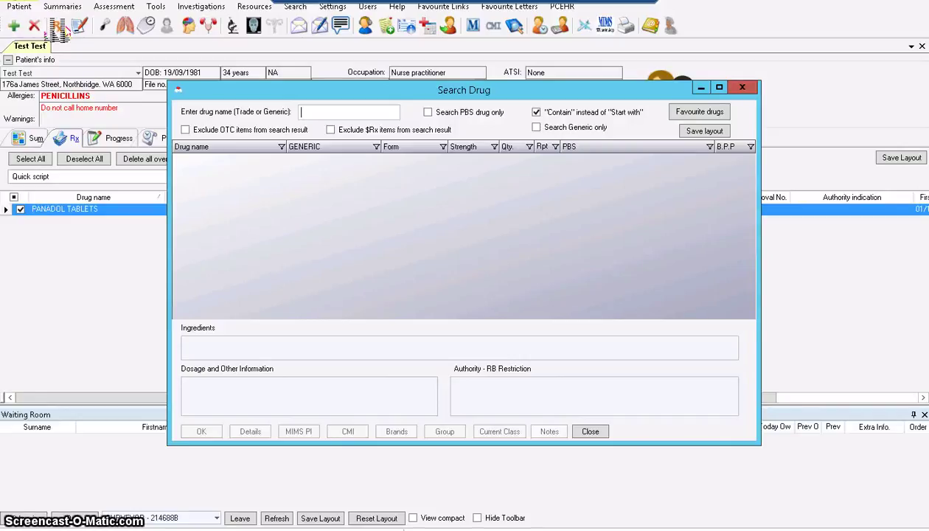
left_click(743, 87)
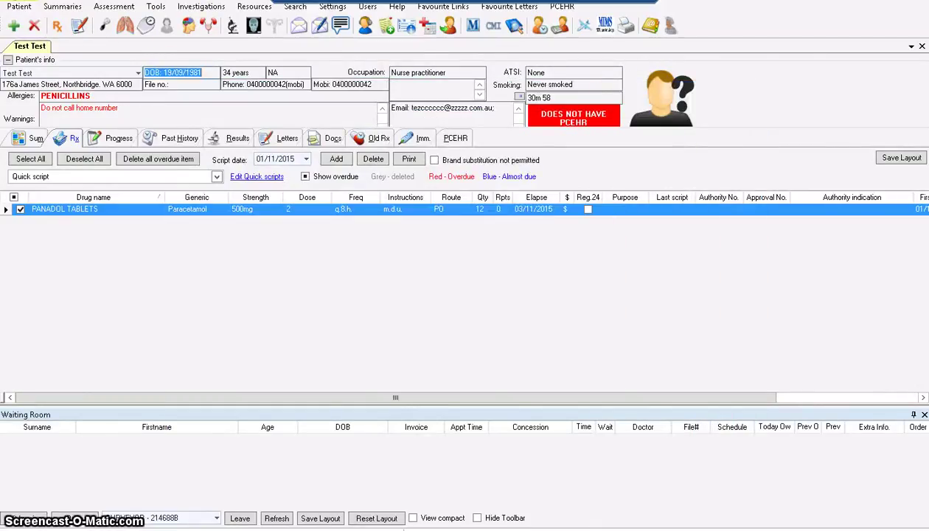
In the blood pressure tool, enter a sitting reading of 140/90 with a pulse of 76, Regular.
left_click(106, 29)
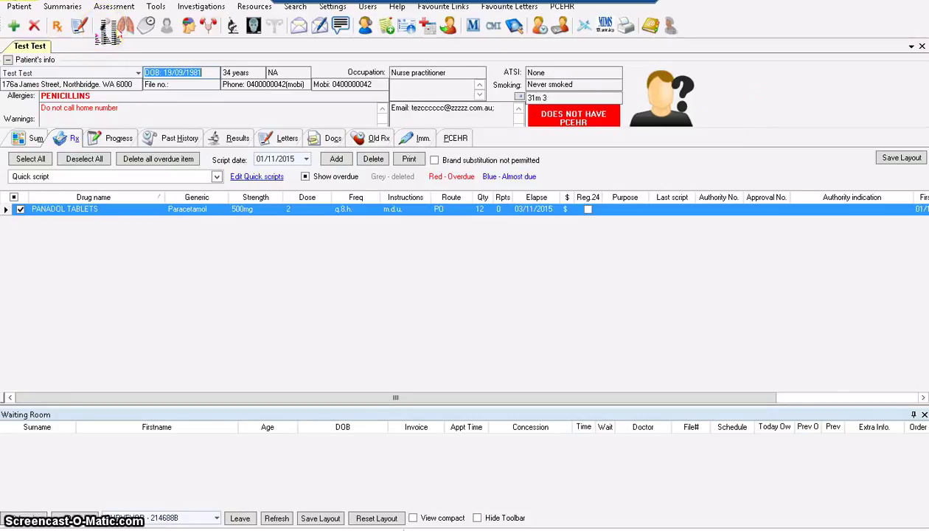
left_click(105, 30)
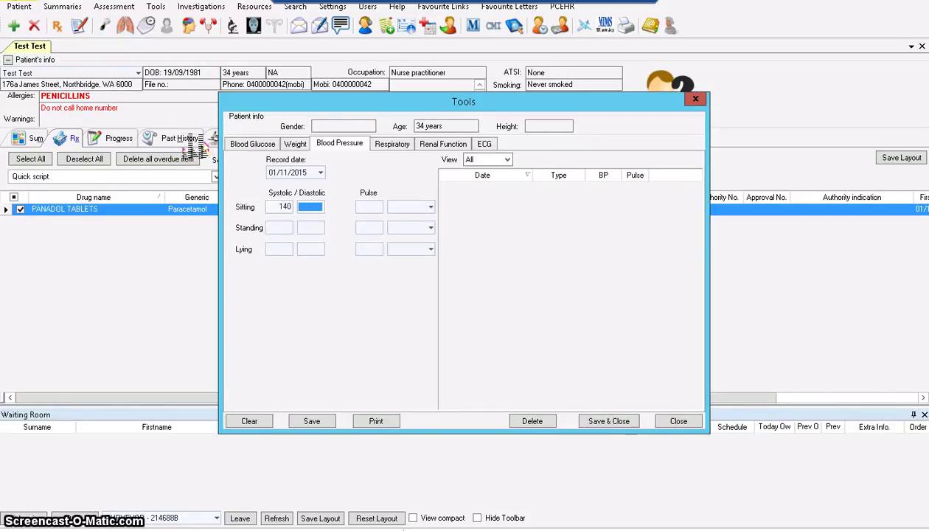
type("90")
key("Tab")
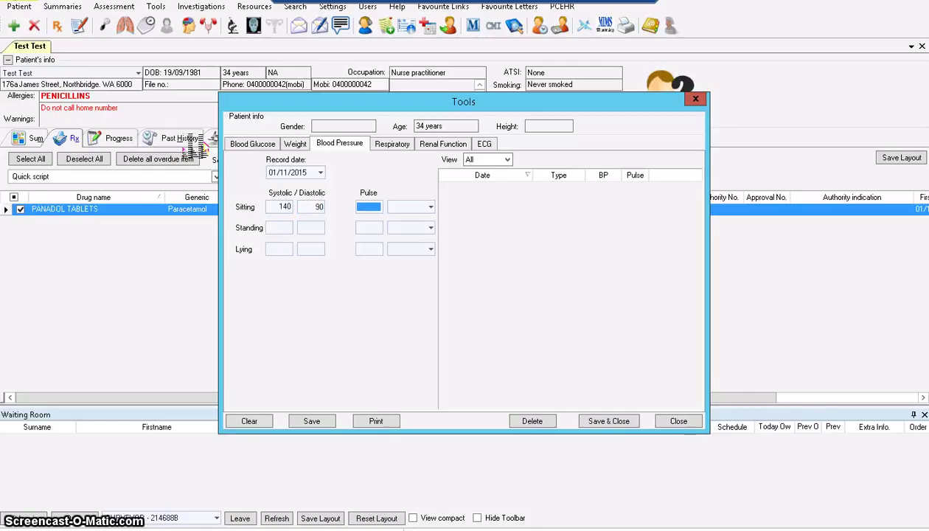
type("76")
key("Tab")
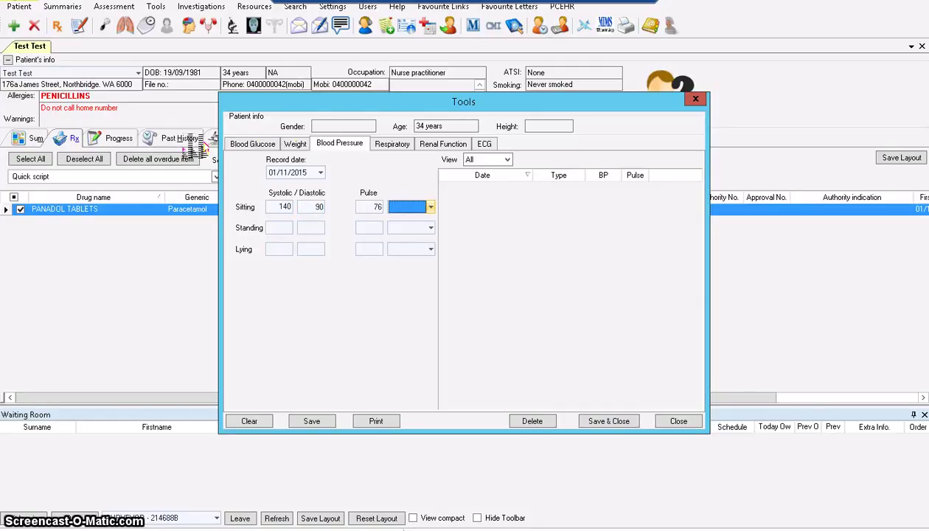
left_click(431, 208)
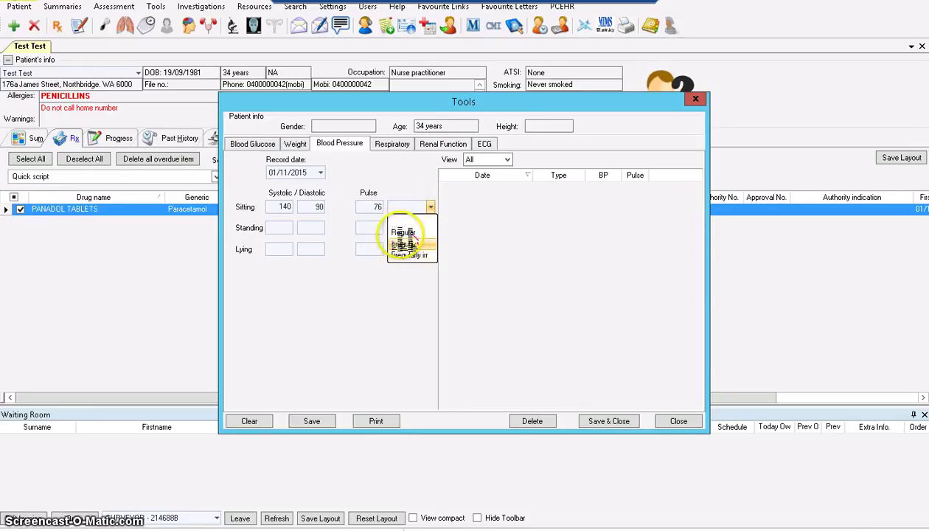
left_click(403, 232)
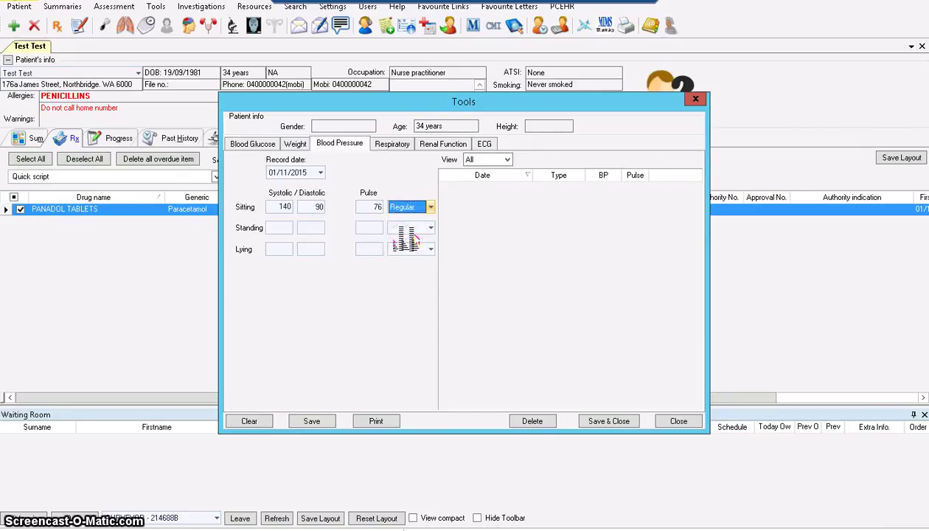
Enter a standing blood pressure of 110/95 with a pulse of 89, Irregular, save the readings and close the tool.
left_click(277, 226)
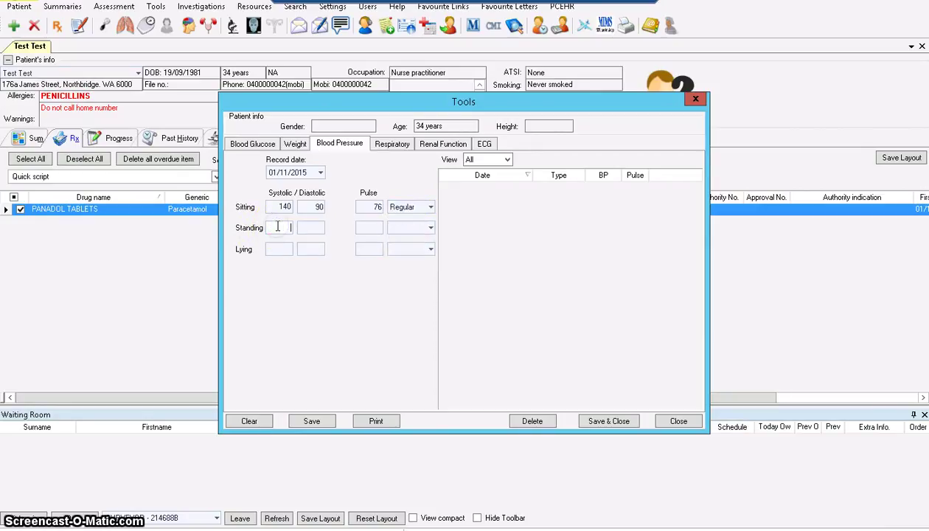
type("11")
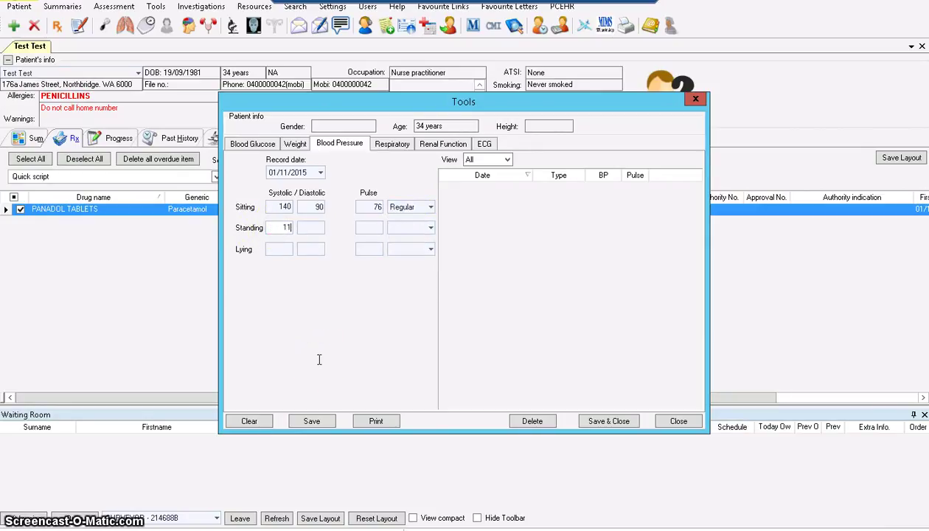
type("0")
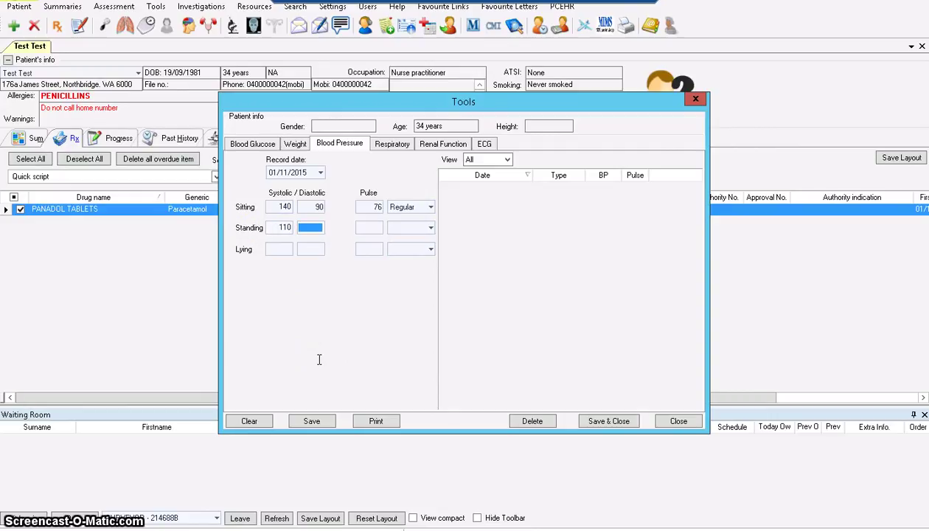
type("95")
key("Tab")
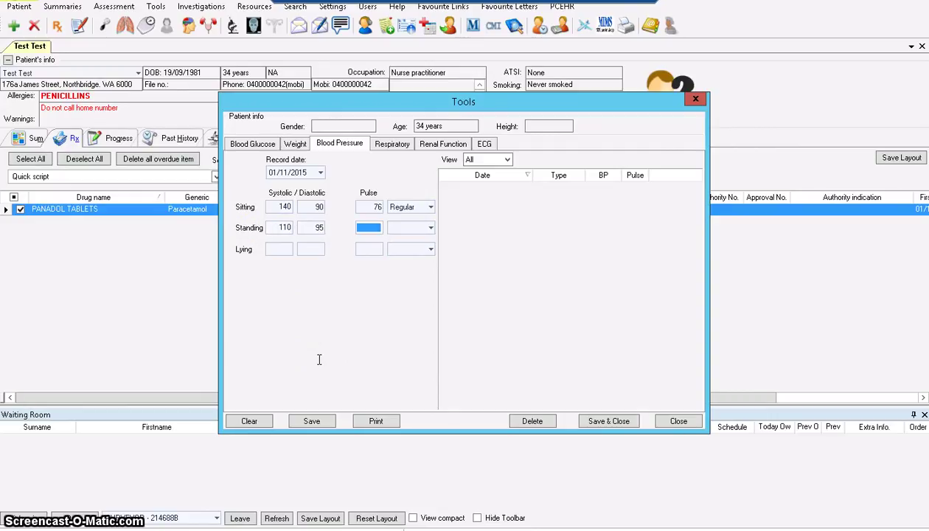
type("8")
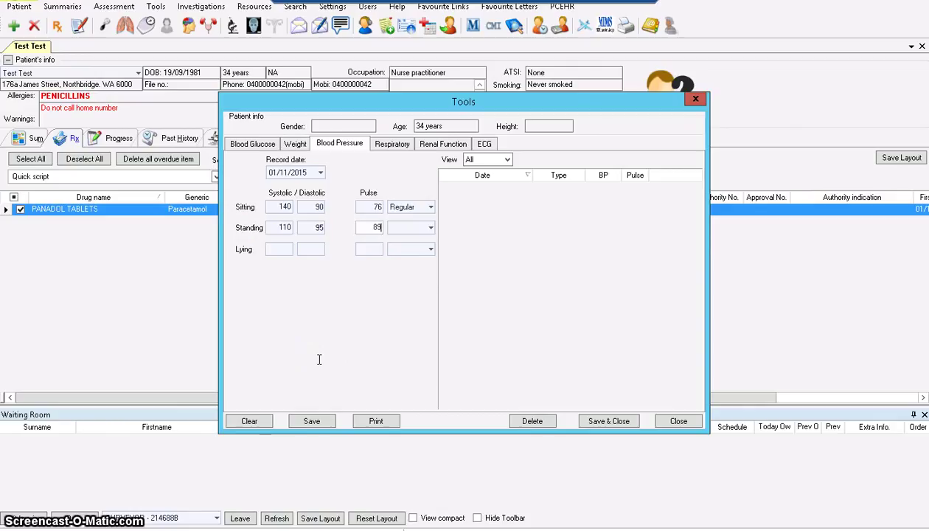
type("9")
key("Tab")
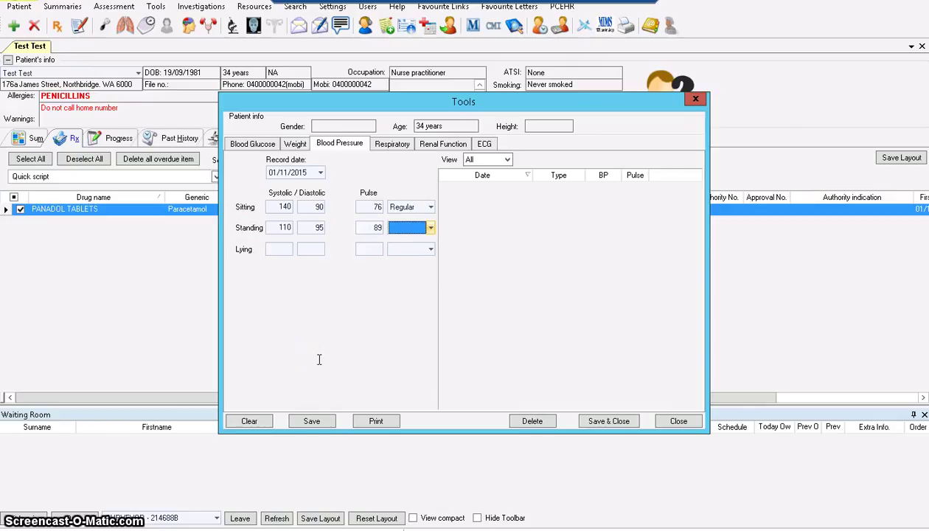
left_click(430, 227)
left_click(409, 255)
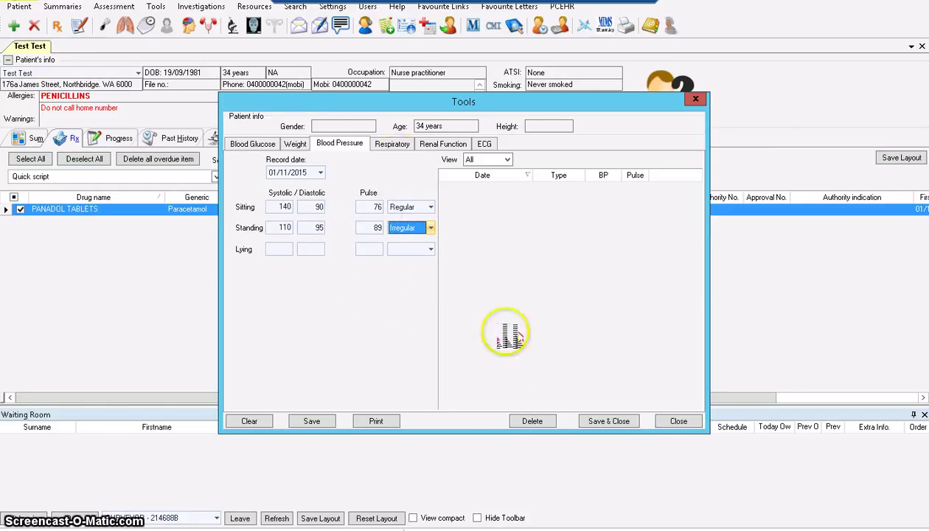
left_click(314, 423)
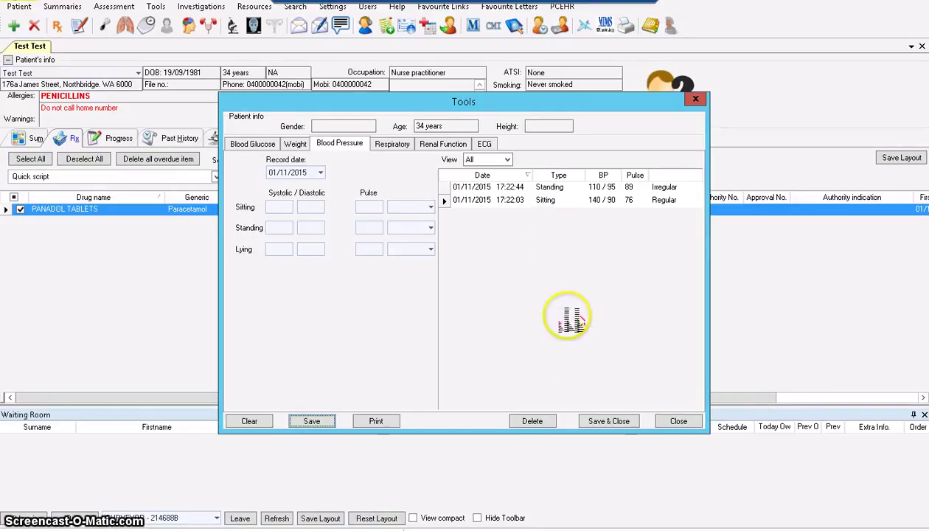
left_click(598, 421)
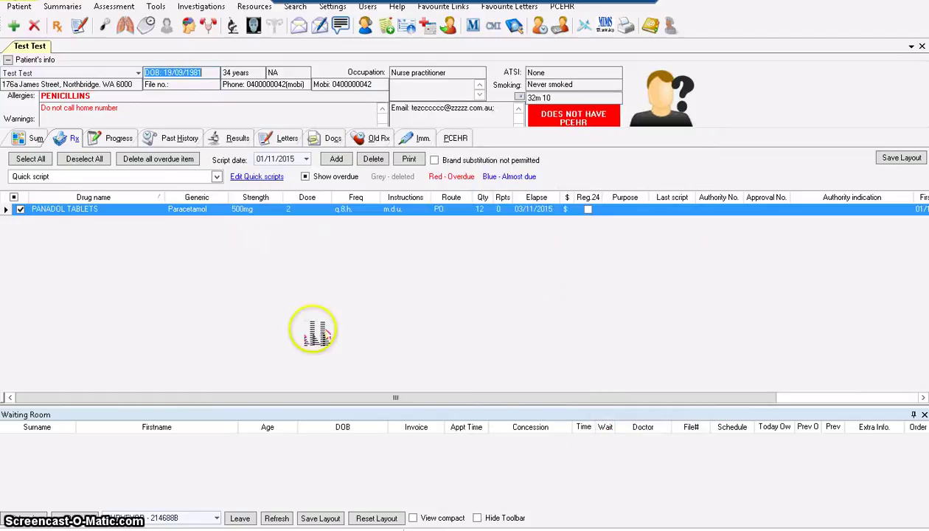
Check the blood pressure entries in the progress notes and again in the blood pressure tool, and close the tool without adding a reading.
left_click(119, 139)
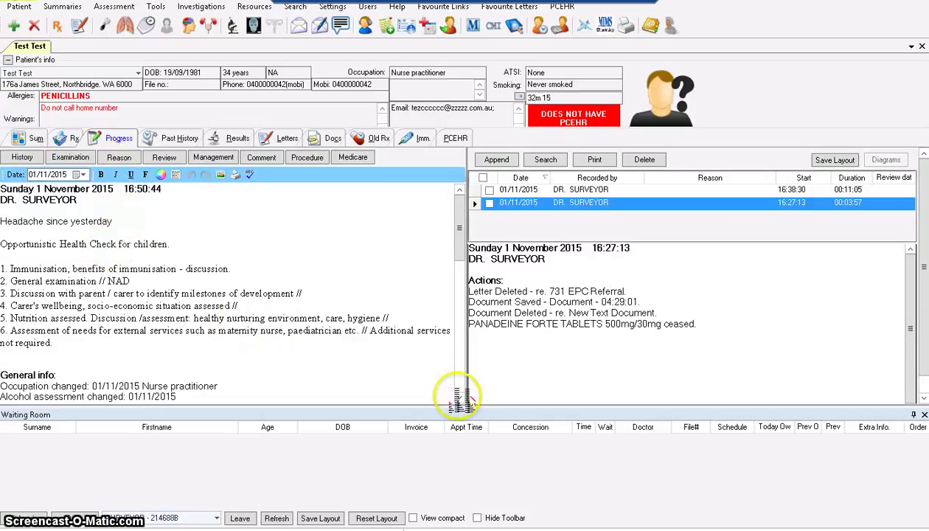
scroll(457, 398, "down", 7)
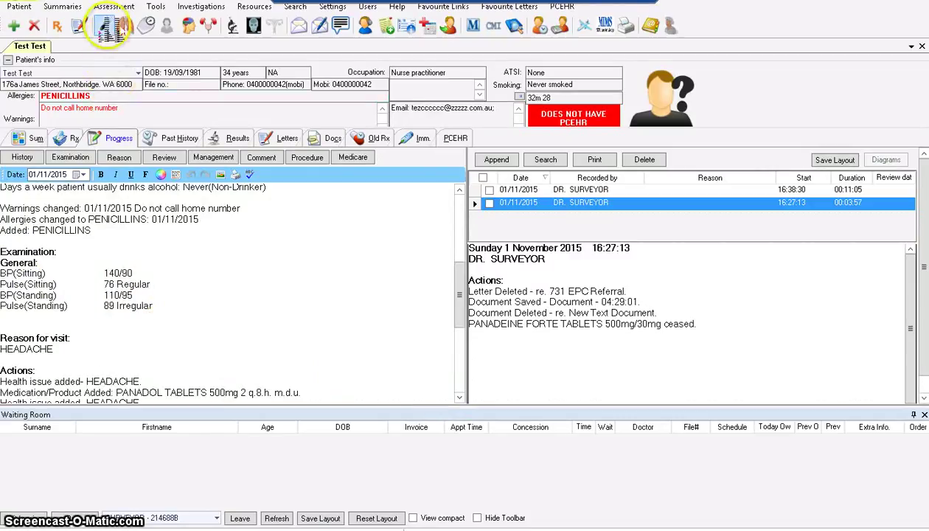
left_click(104, 28)
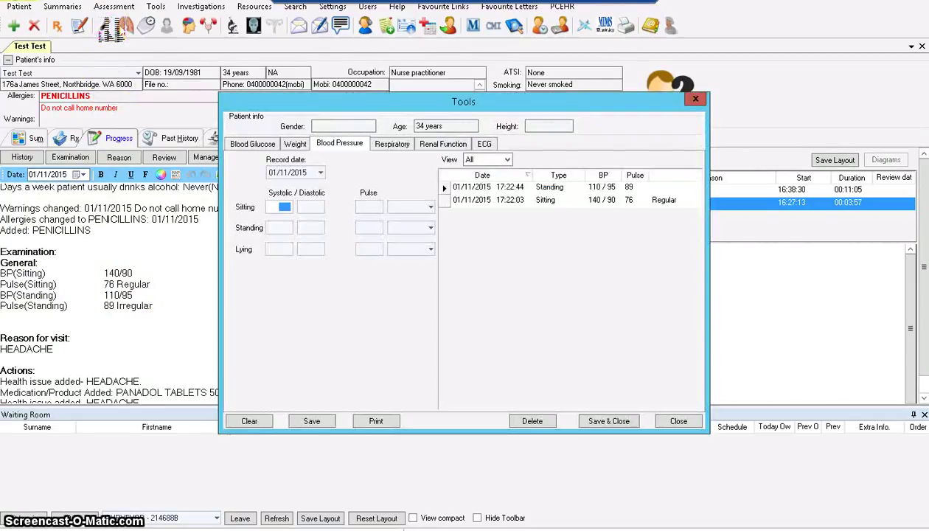
left_click(289, 209)
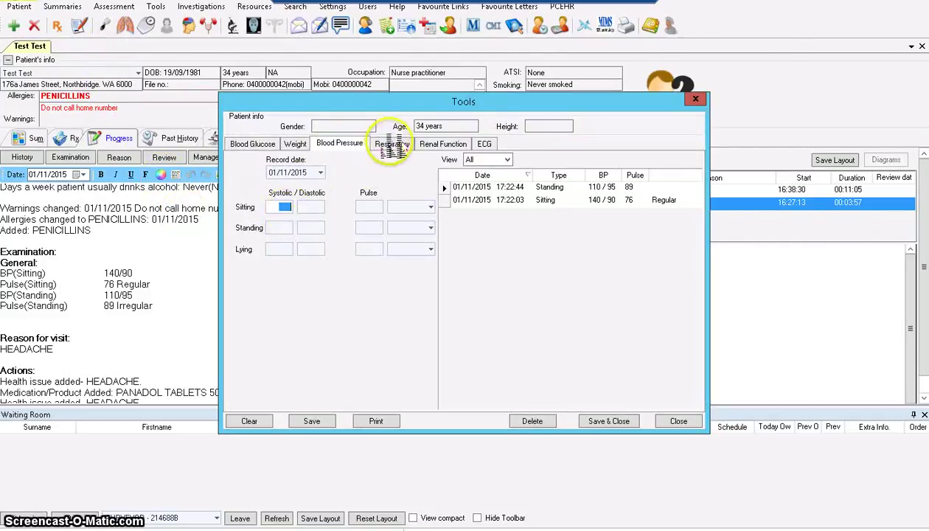
left_click(639, 421)
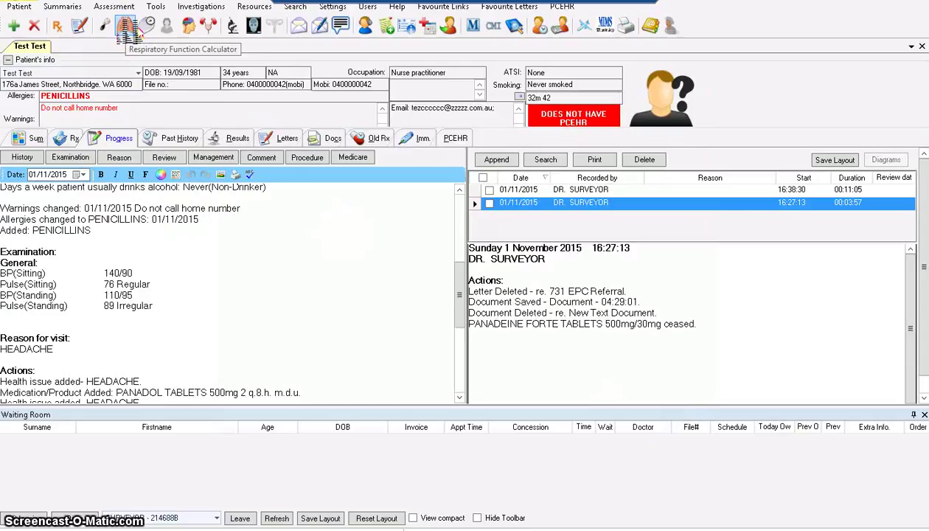
Open the Respiratory Function Calculator to inspect its PEFR, gender and height fields, and close it without recording a measurement.
left_click(126, 28)
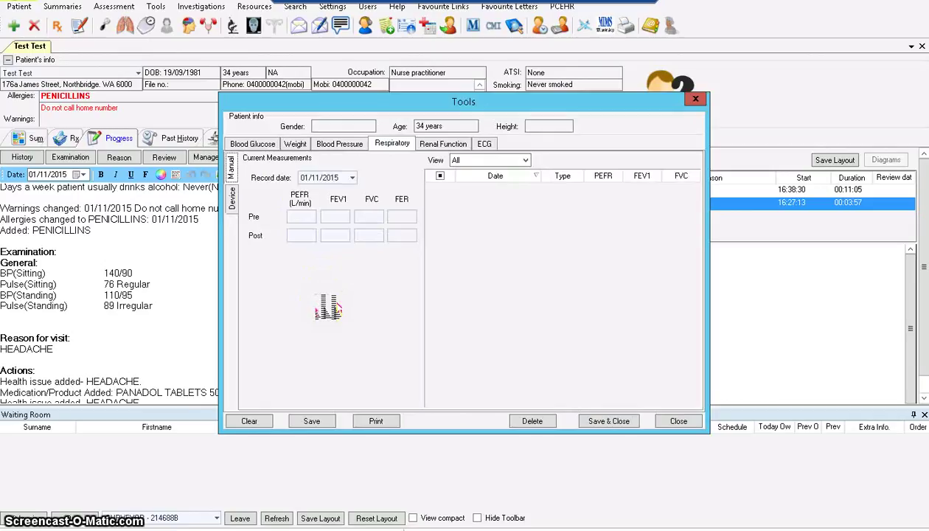
left_click(301, 219)
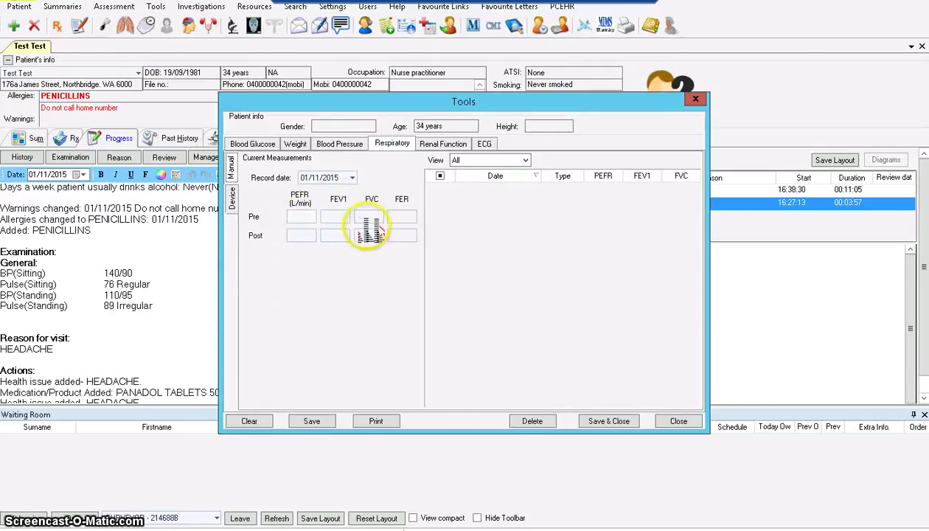
left_click(336, 126)
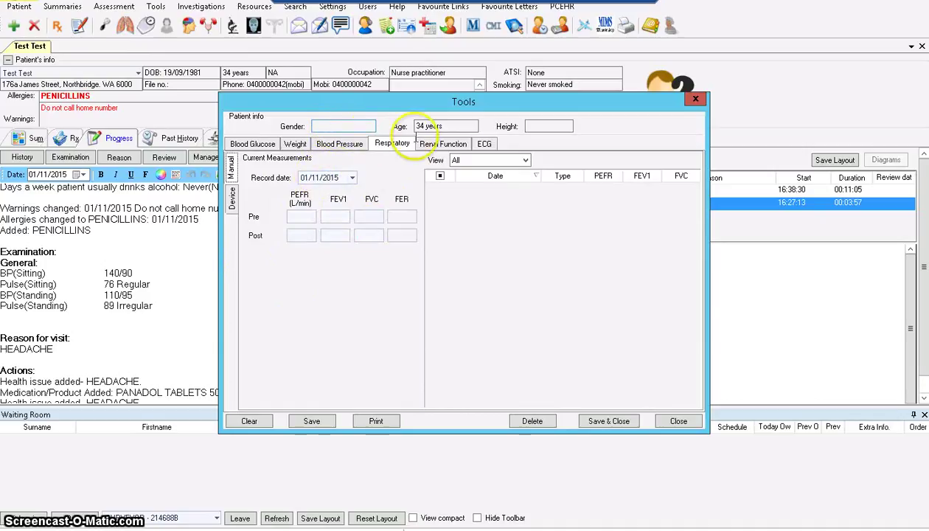
left_click(533, 124)
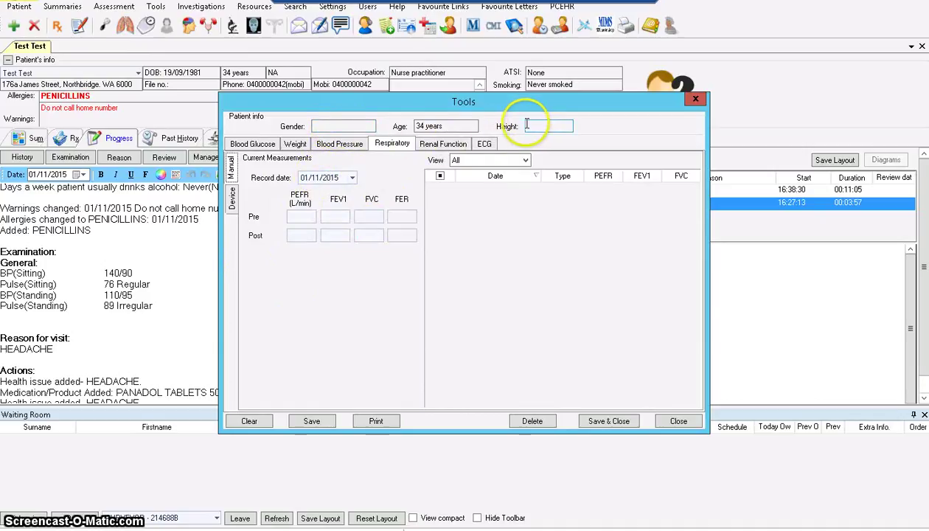
left_click(360, 125)
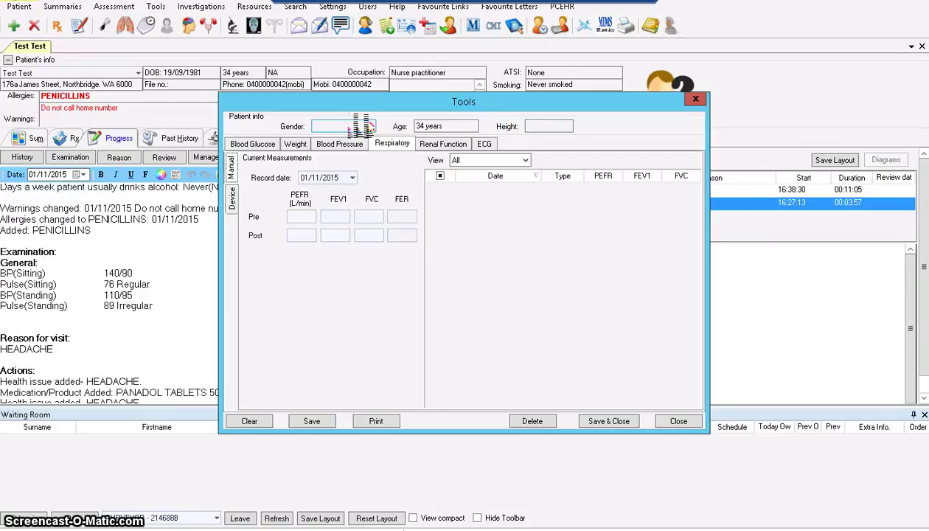
left_click(362, 125)
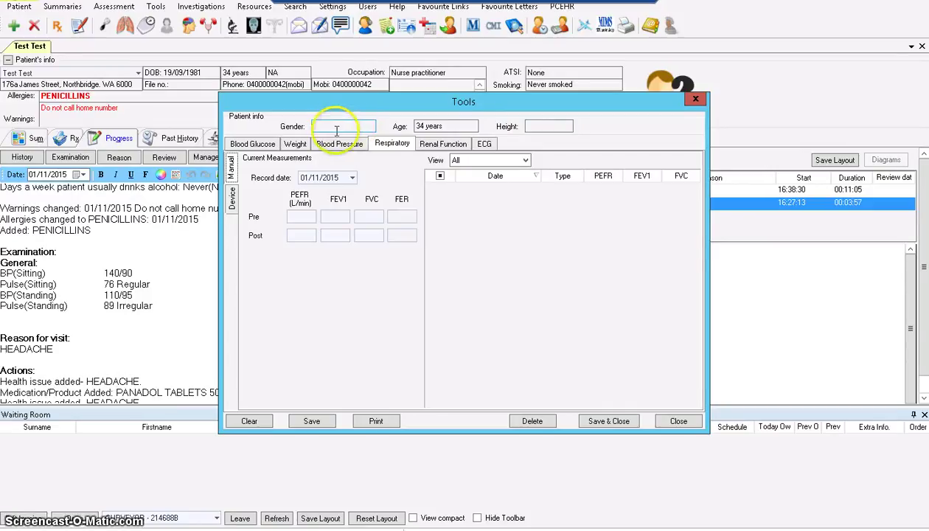
left_click(539, 130)
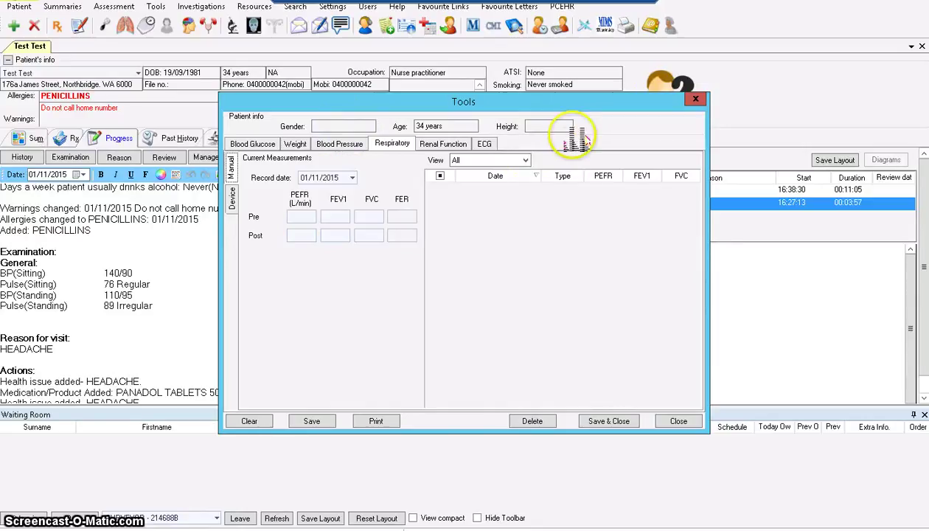
left_click(672, 421)
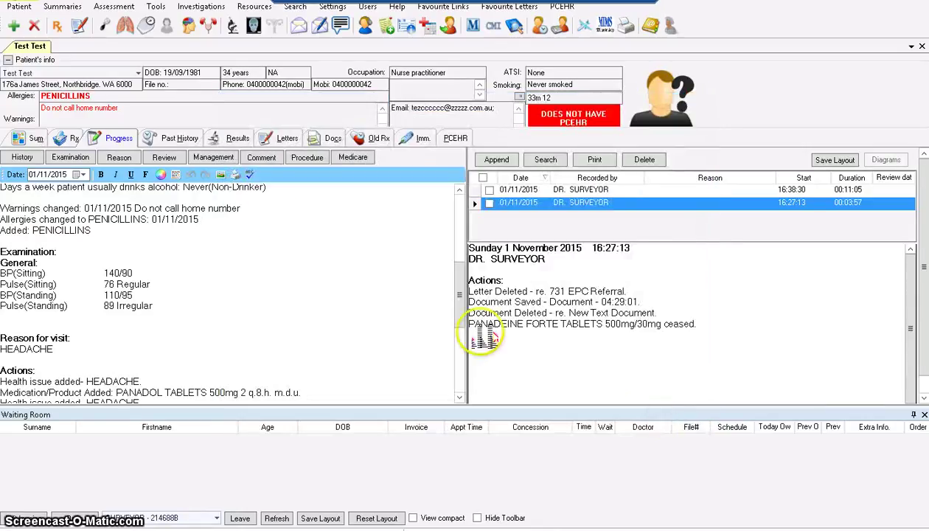
Open the patient's details from the header, set the sex to Male and accept the change.
left_click(288, 72)
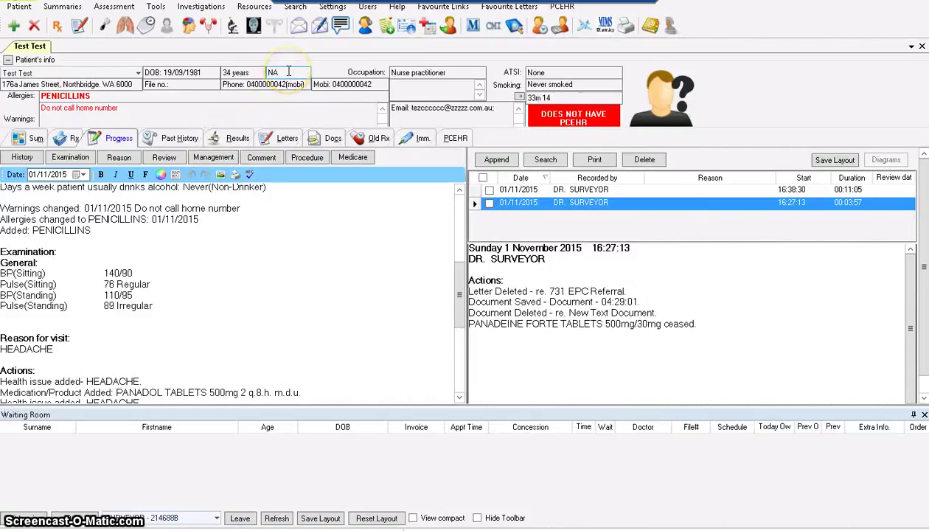
left_click(291, 71)
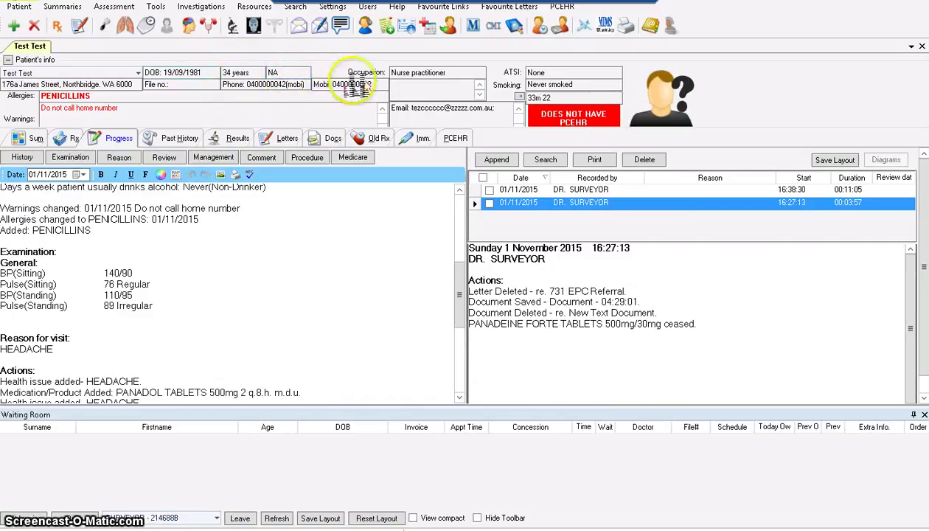
left_click(458, 73)
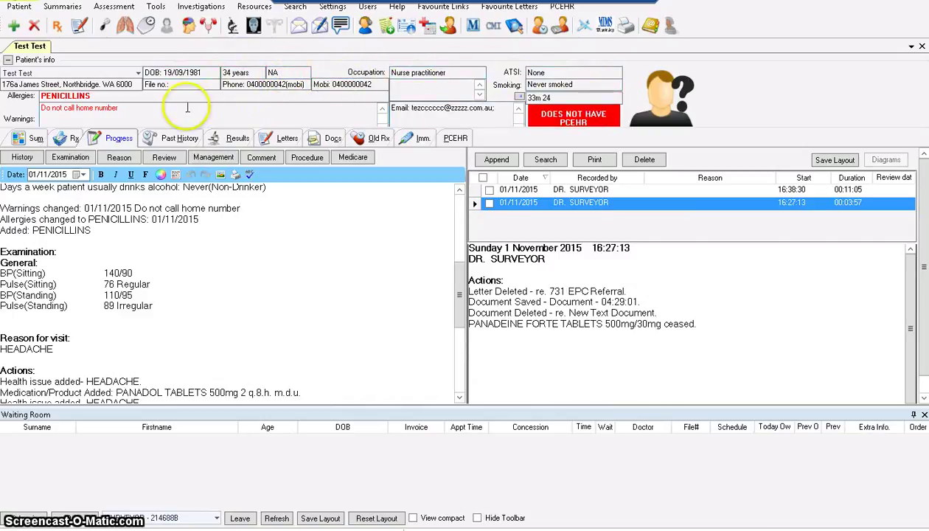
left_click(288, 72)
double_click(290, 73)
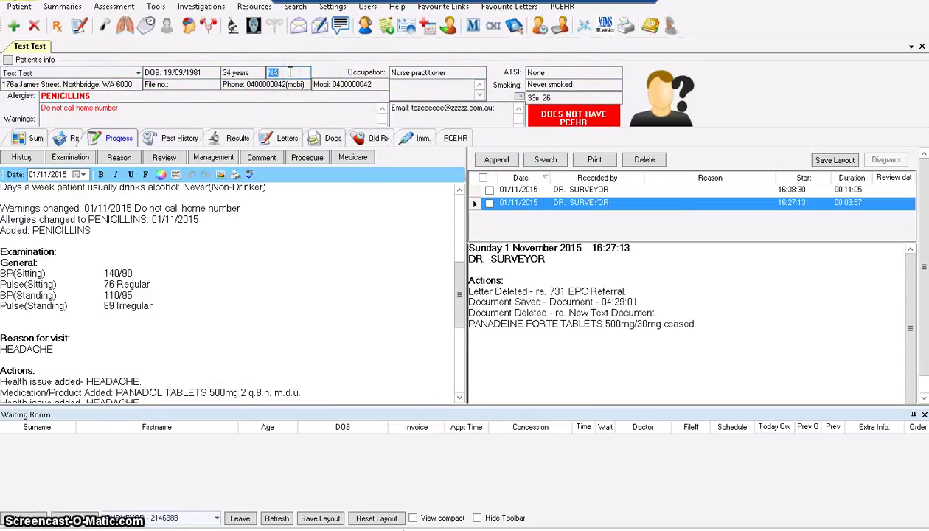
double_click(290, 73)
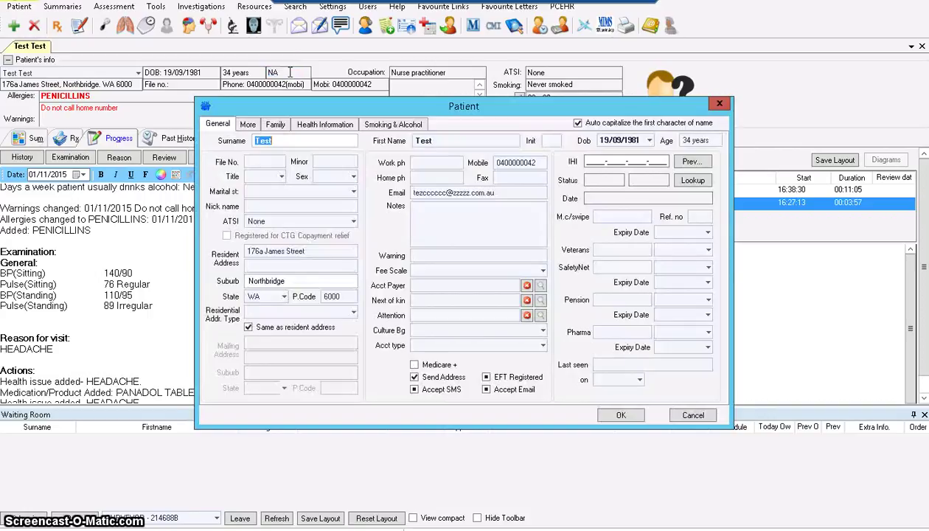
left_click(353, 176)
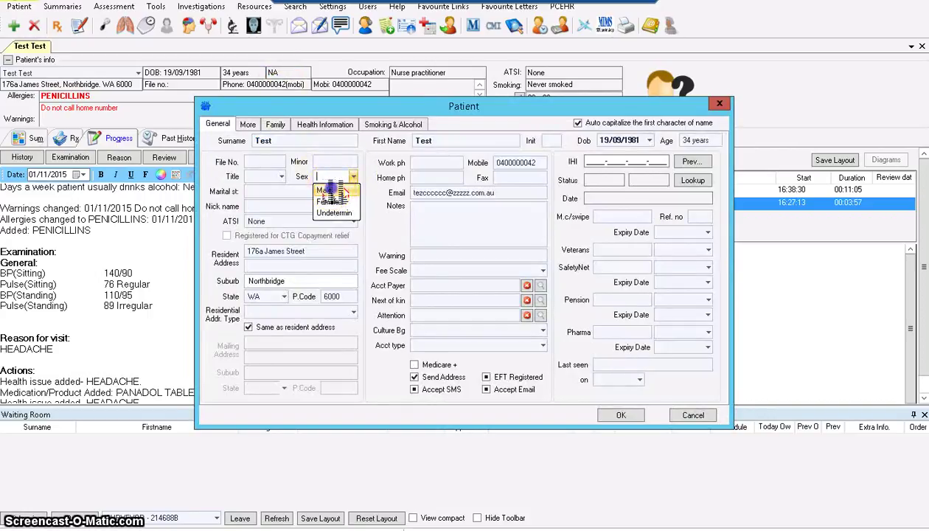
left_click(324, 190)
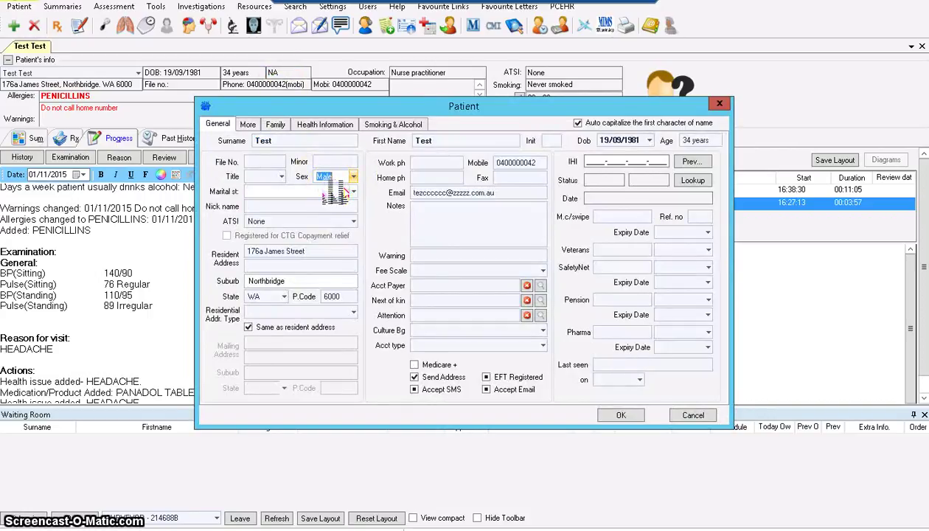
left_click(621, 415)
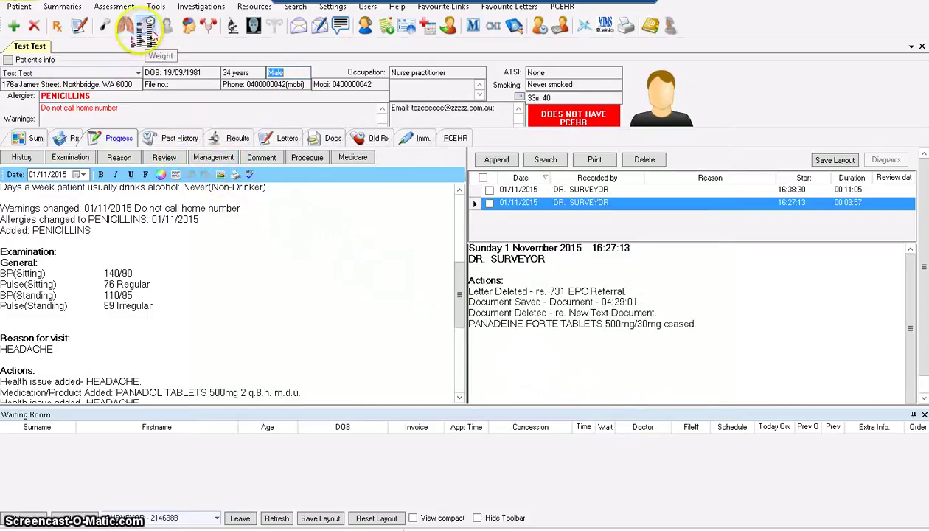
In the weight tool, record a height of 180 cm and a weight of 90 kg, and save the measurement.
left_click(129, 28)
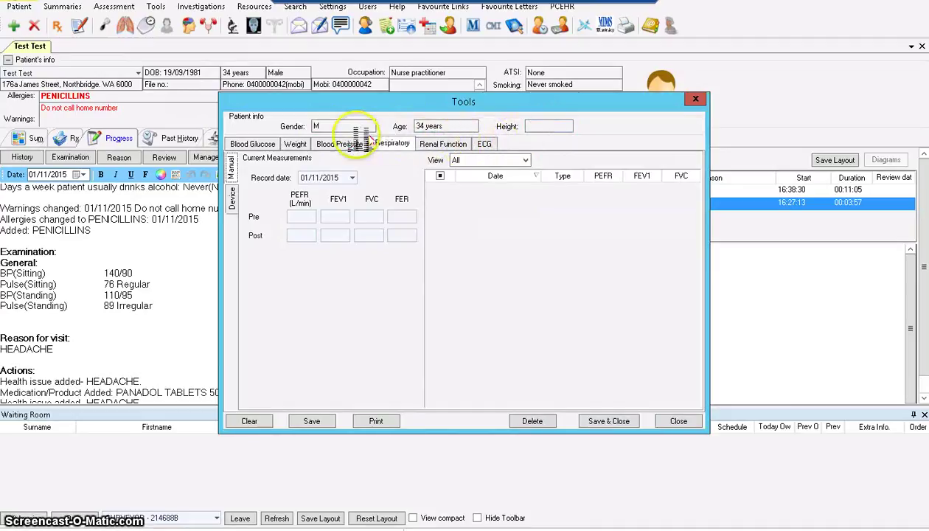
left_click(297, 144)
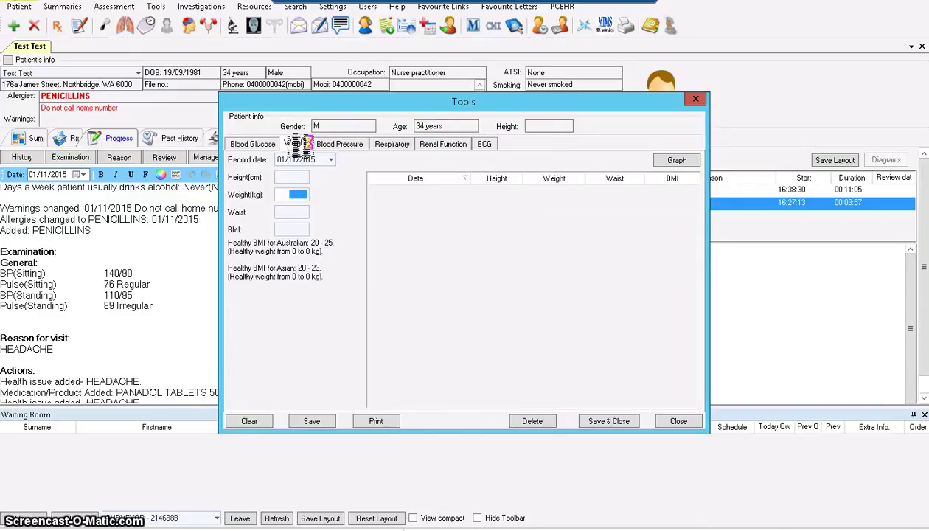
left_click(295, 177)
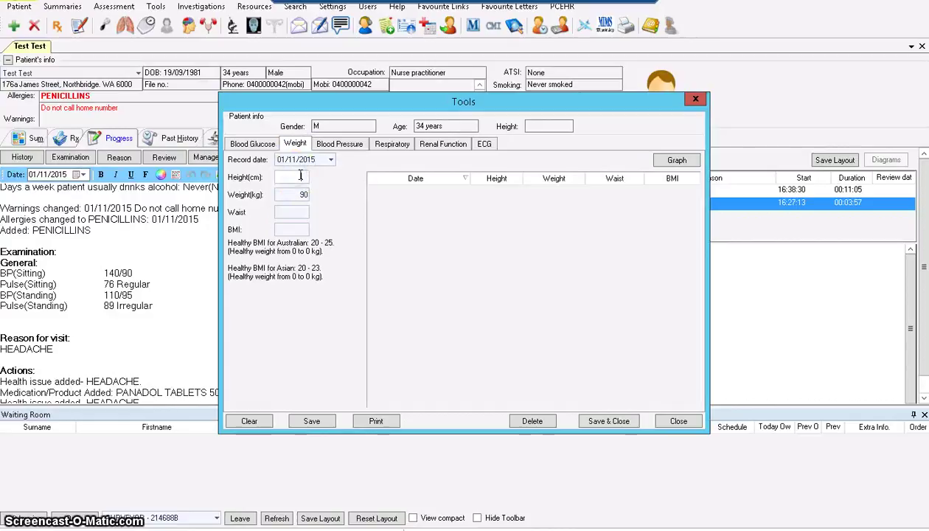
type("180")
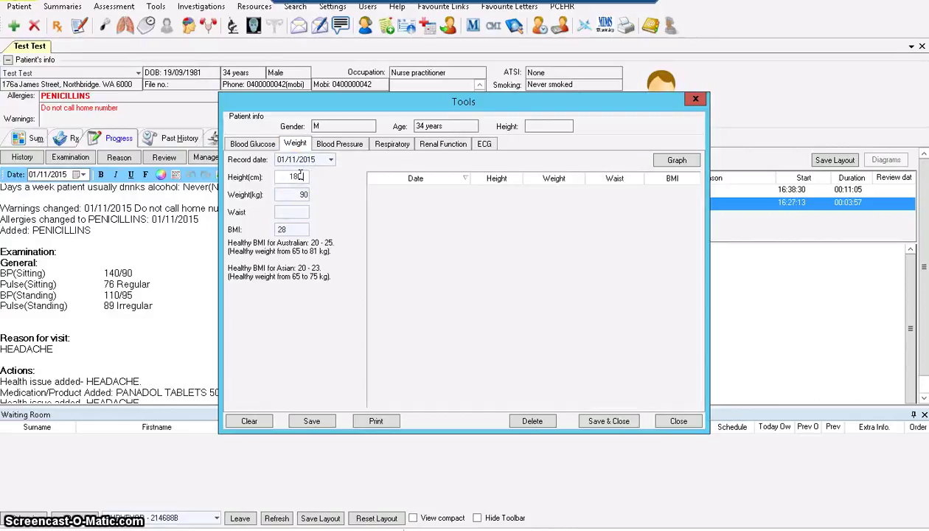
left_click(319, 231)
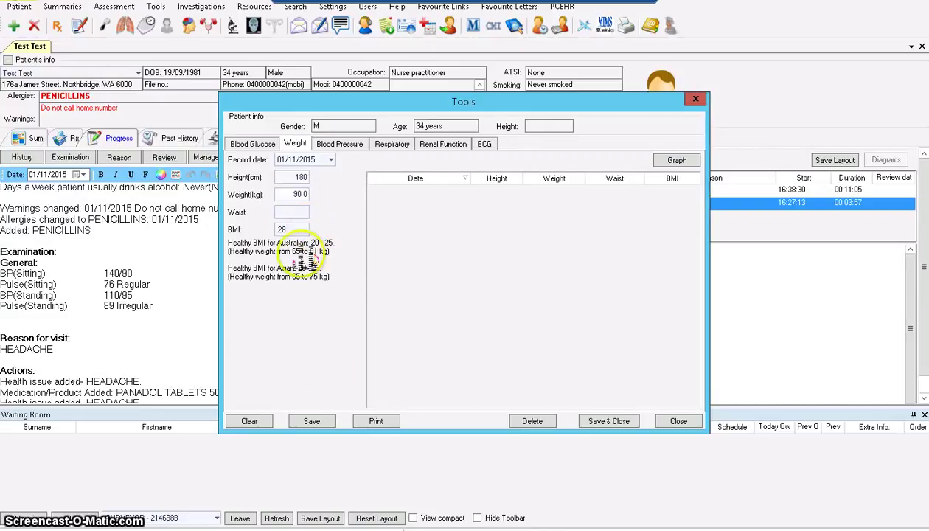
left_click(316, 421)
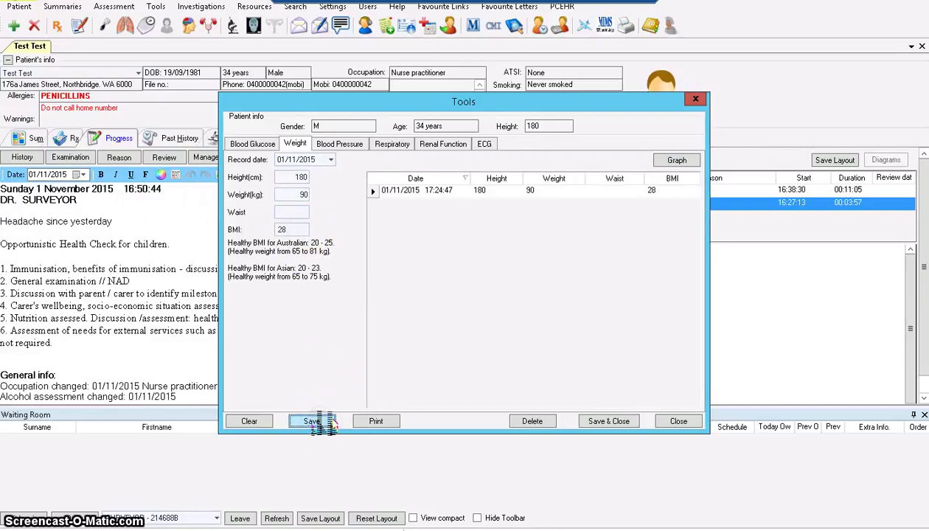
left_click(254, 186)
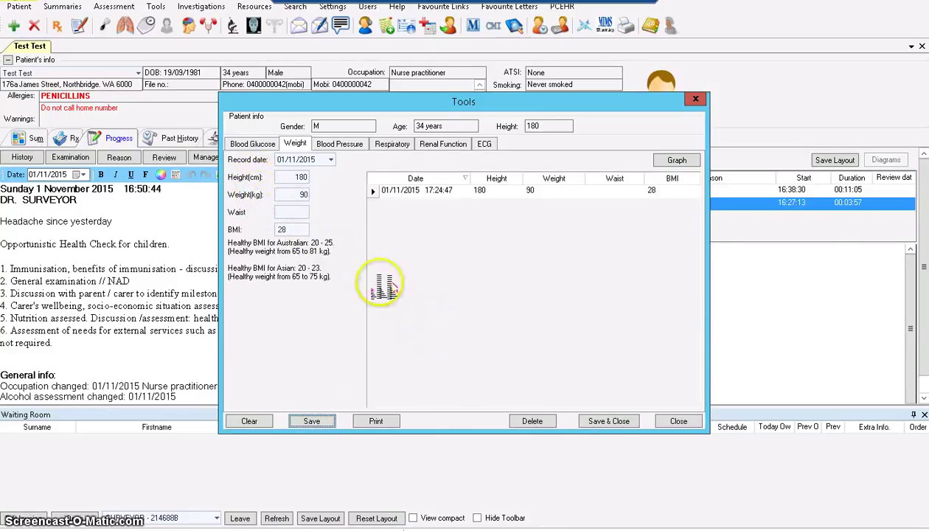
In the respiratory function tool, enter the Pre measurements: PEFR 600 L/min, FEV1 4.1 and FVC 5.8.
left_click(386, 144)
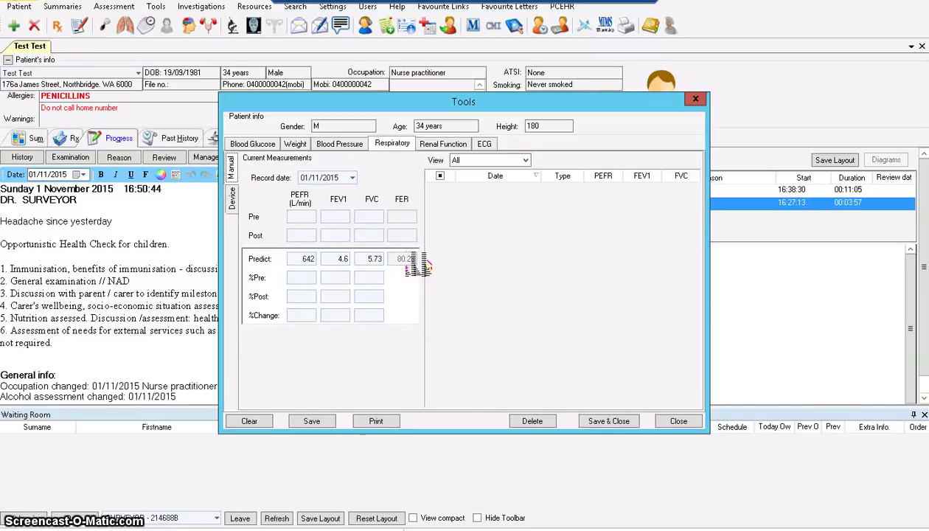
left_click(302, 217)
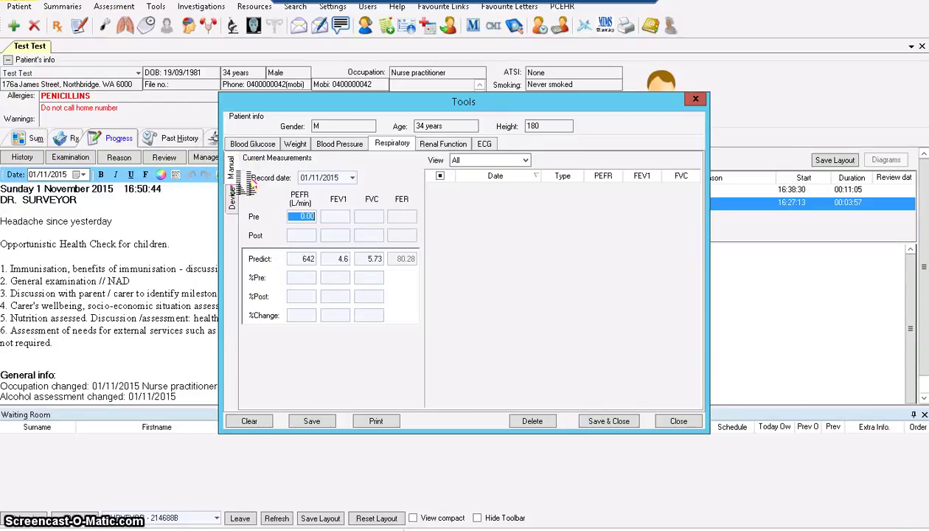
type("6")
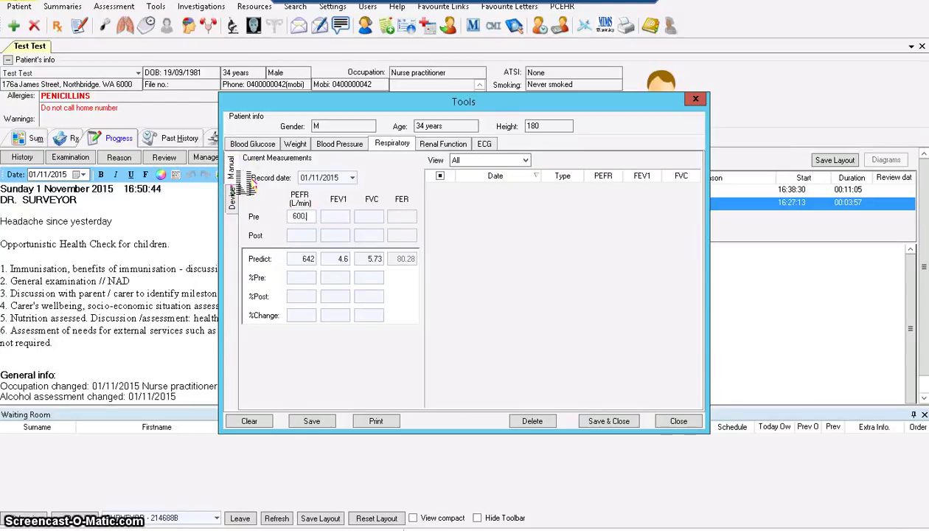
type("00")
key("Tab")
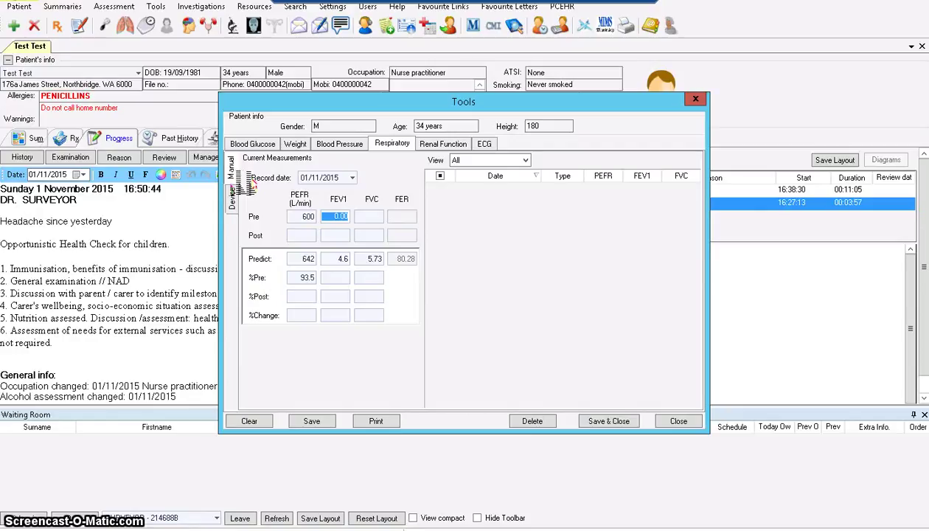
type("4.1")
key("Tab")
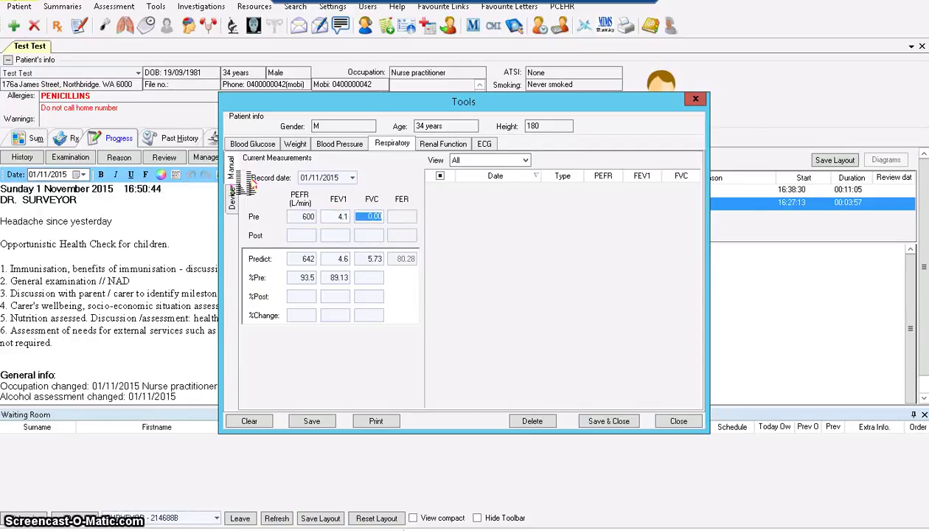
type("5.8")
key("Tab")
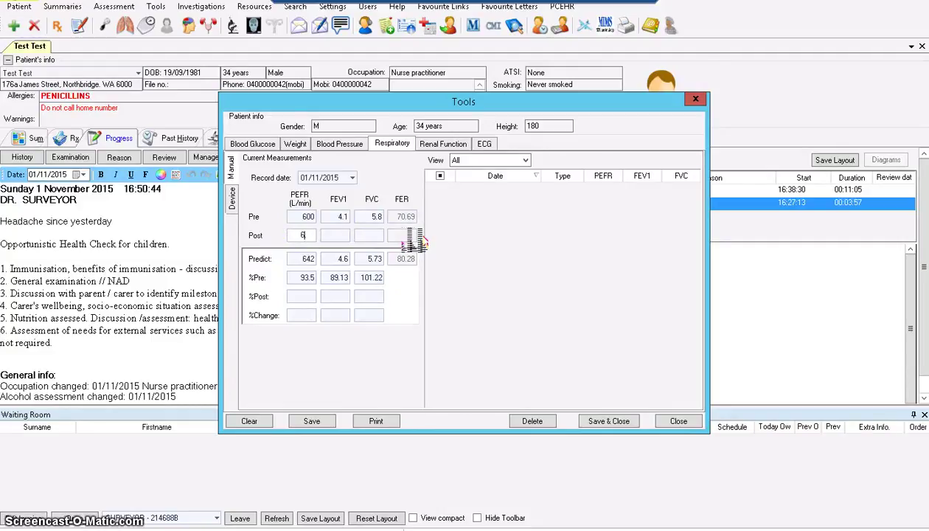
Enter the Post measurements, PEFR 600 L/min, FEV1 4.5 and FVC 5.8, then save the respiratory readings and close the tool.
type("00")
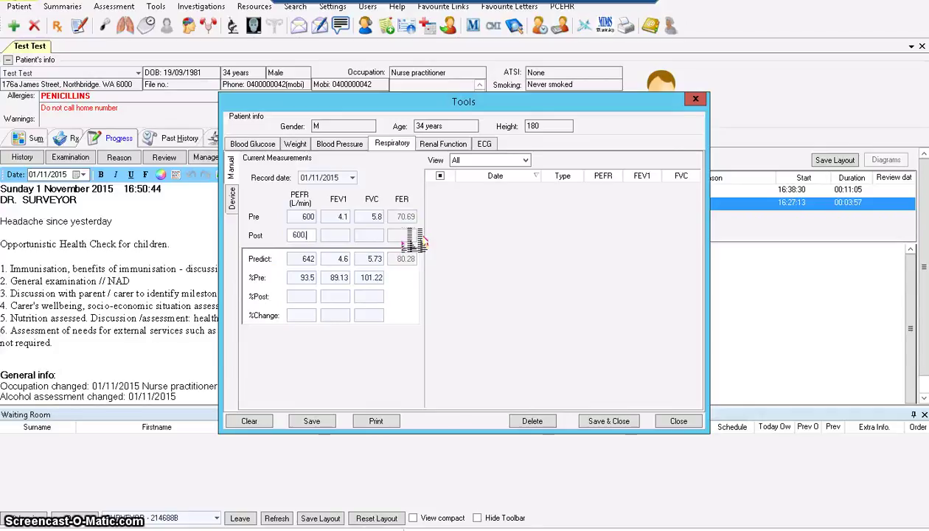
key("Tab")
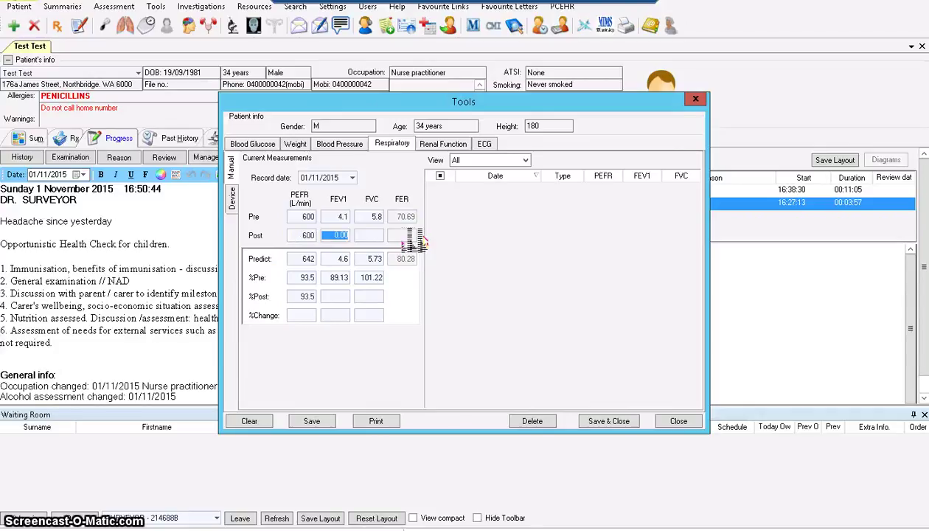
type("4")
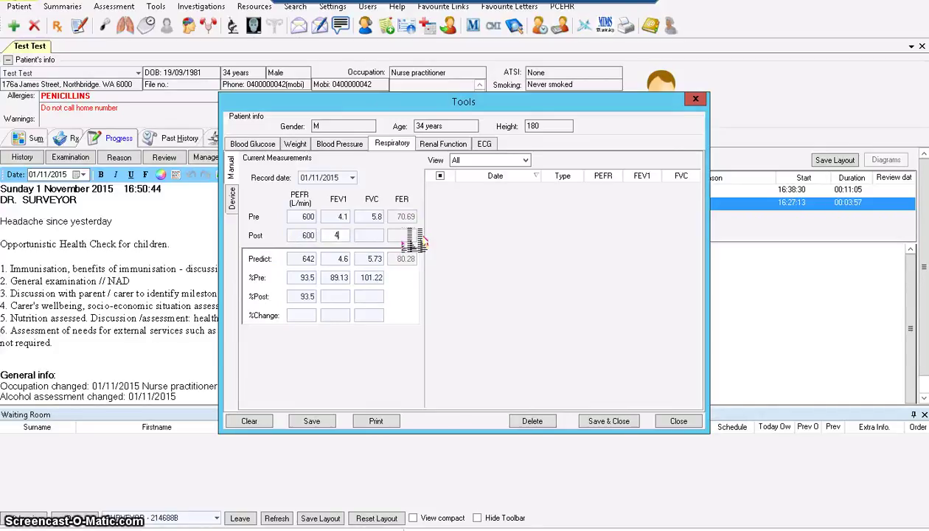
type(".5")
key("Tab")
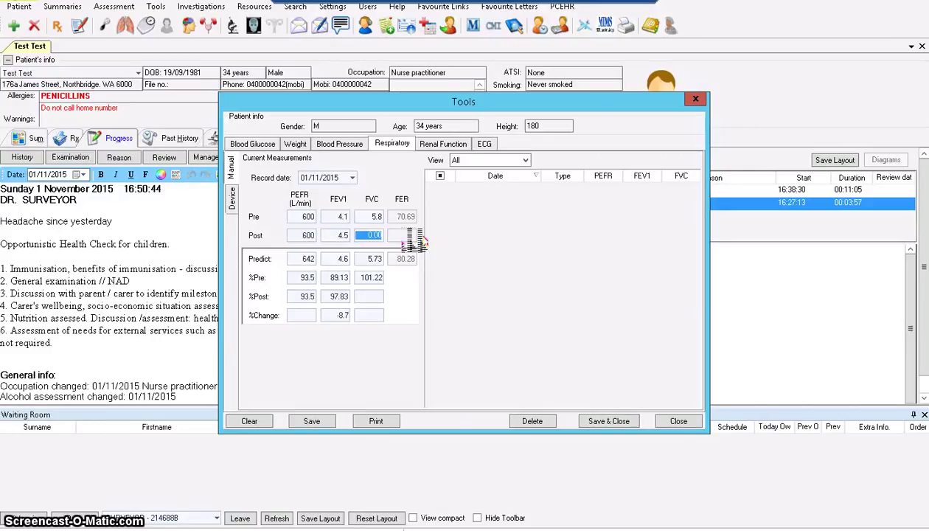
type("5.8")
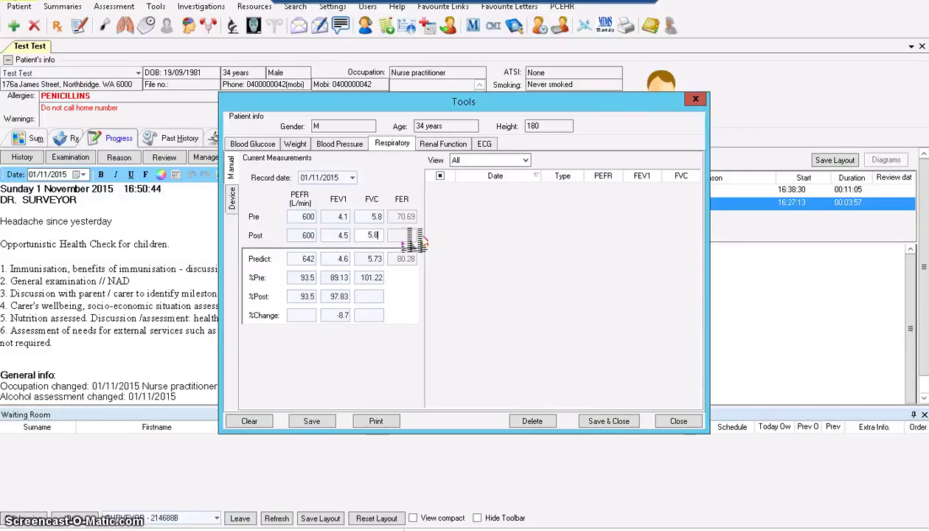
left_click(412, 240)
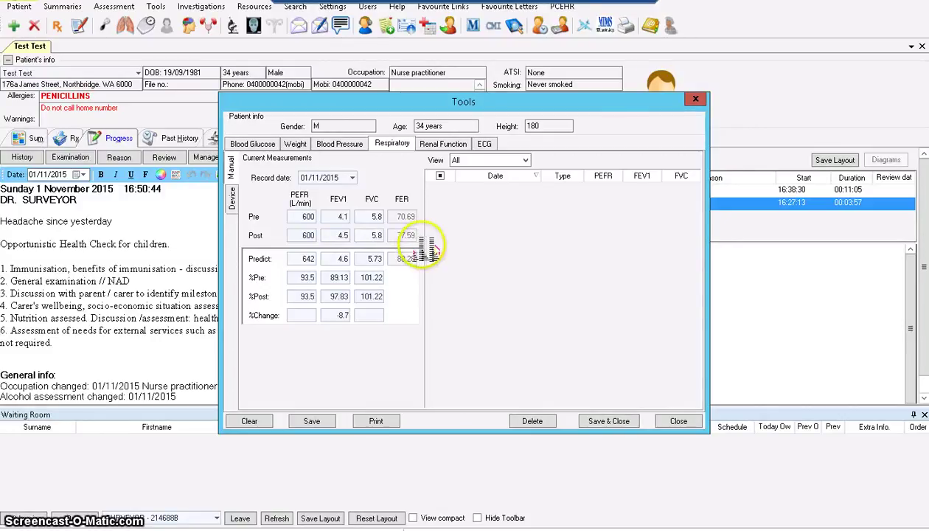
left_click(325, 315)
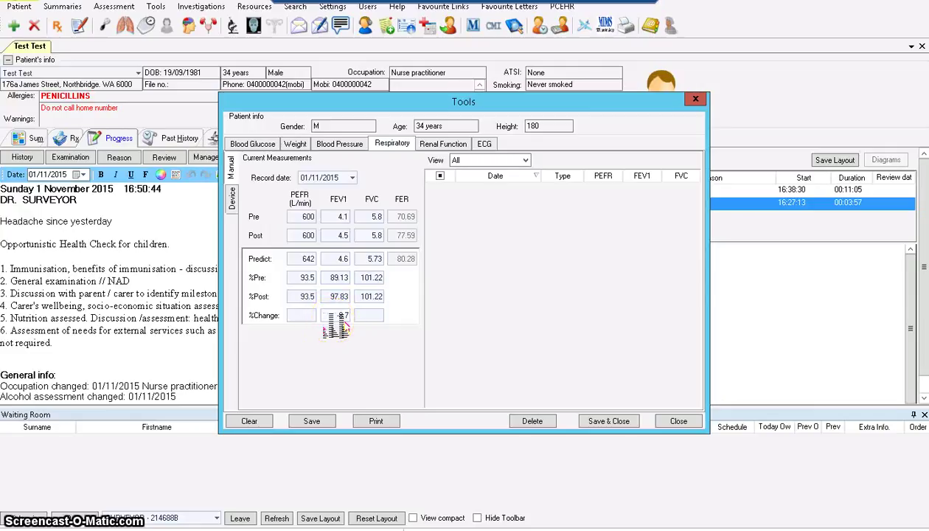
left_click(314, 421)
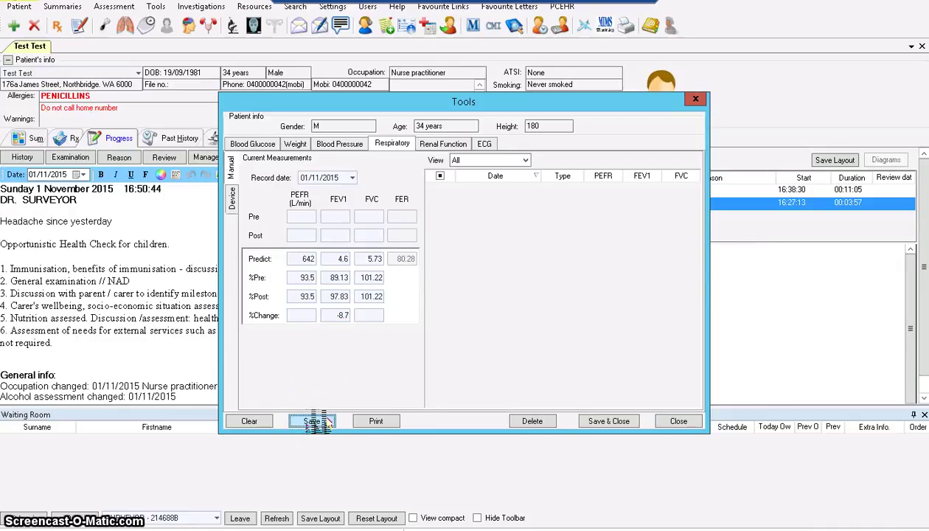
left_click(597, 423)
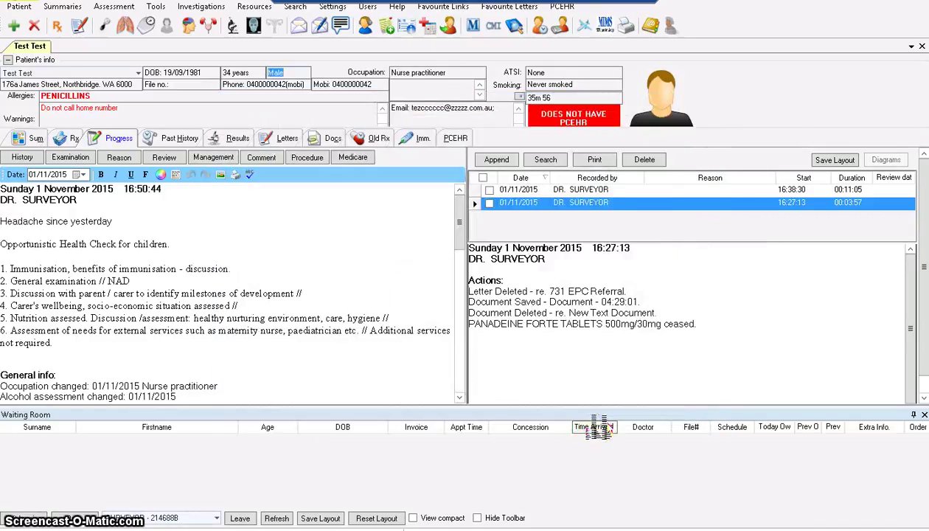
Check the weight and respiratory entries in the progress notes, and inspect the saved readings and view filter options in the respiratory tool.
scroll(460, 400, "down", 8)
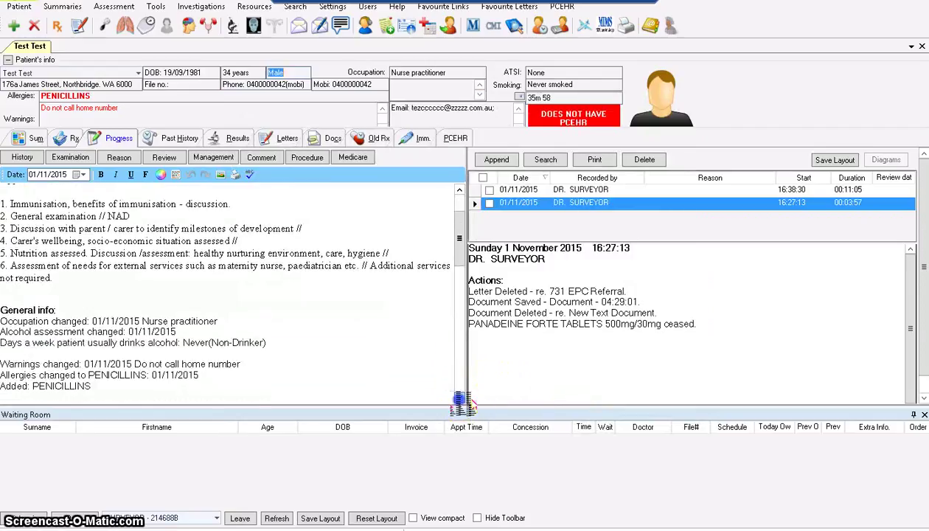
scroll(461, 402, "down", 3)
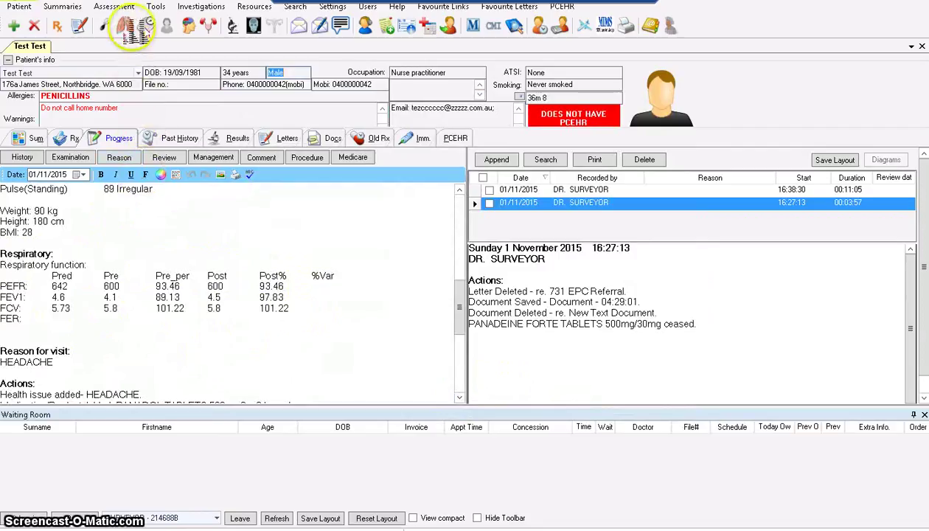
left_click(126, 28)
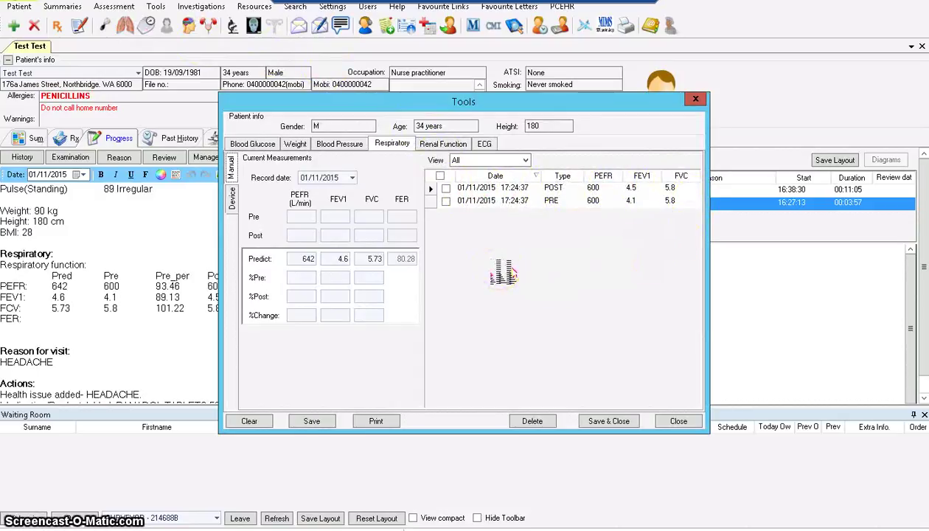
left_click(526, 161)
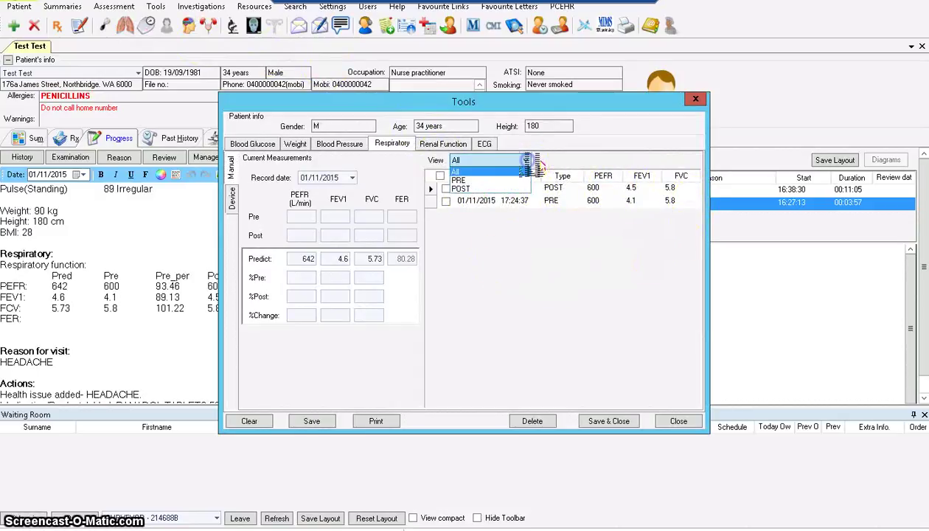
left_click(527, 161)
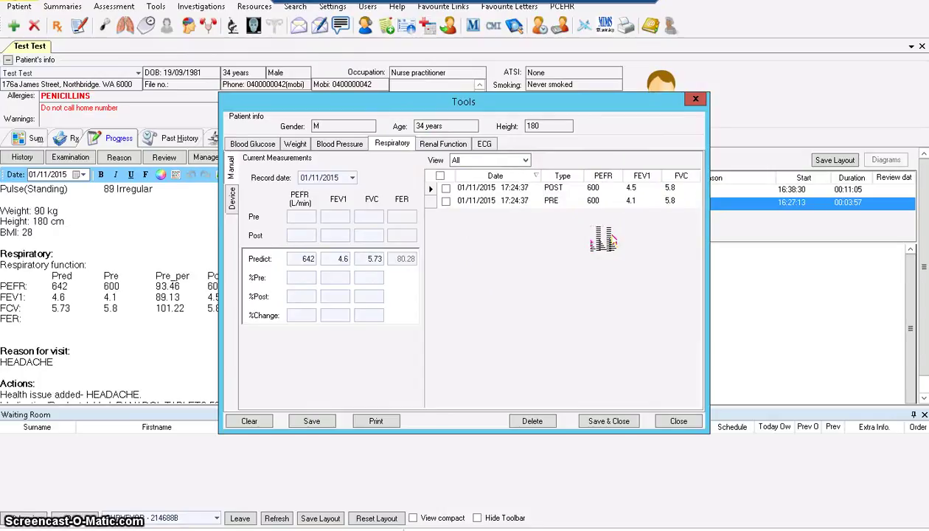
Review the saved weight, blood pressure and respiratory measurements in the measurement tools, then close the window.
left_click(668, 417)
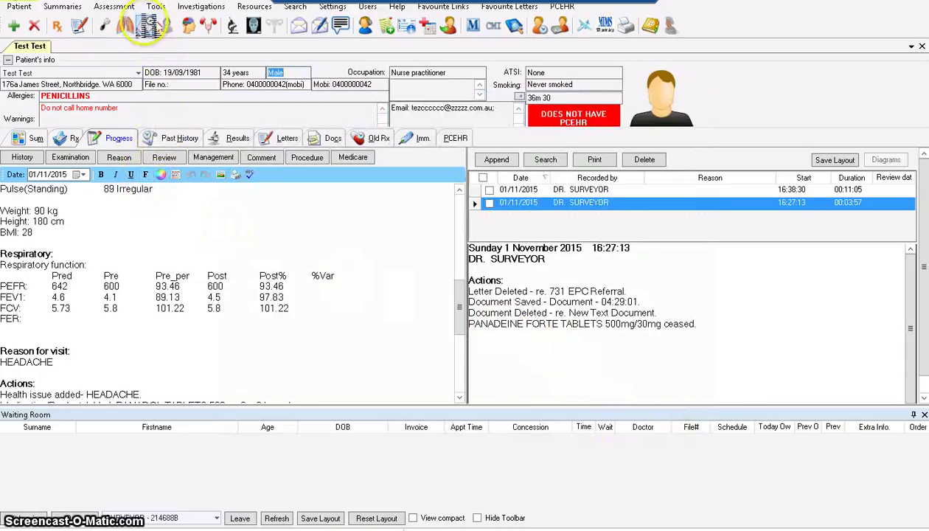
left_click(147, 27)
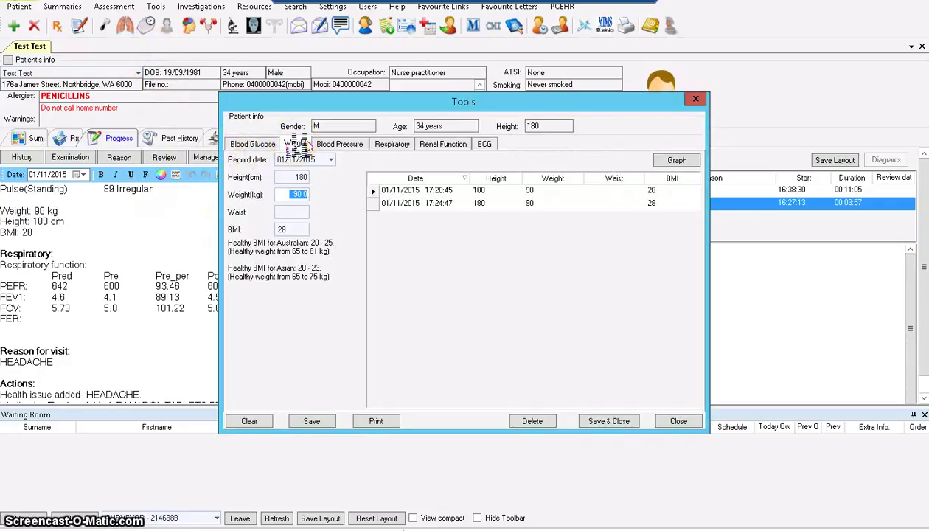
left_click(388, 143)
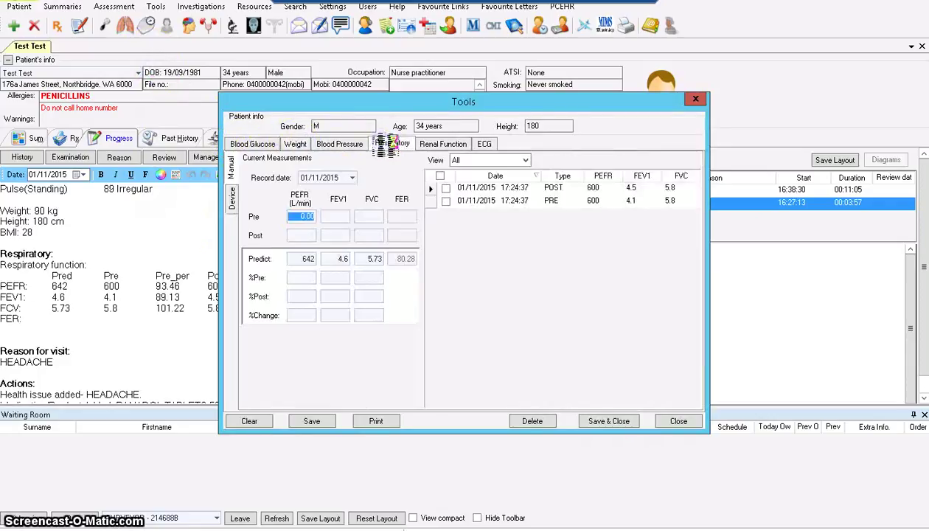
left_click(333, 145)
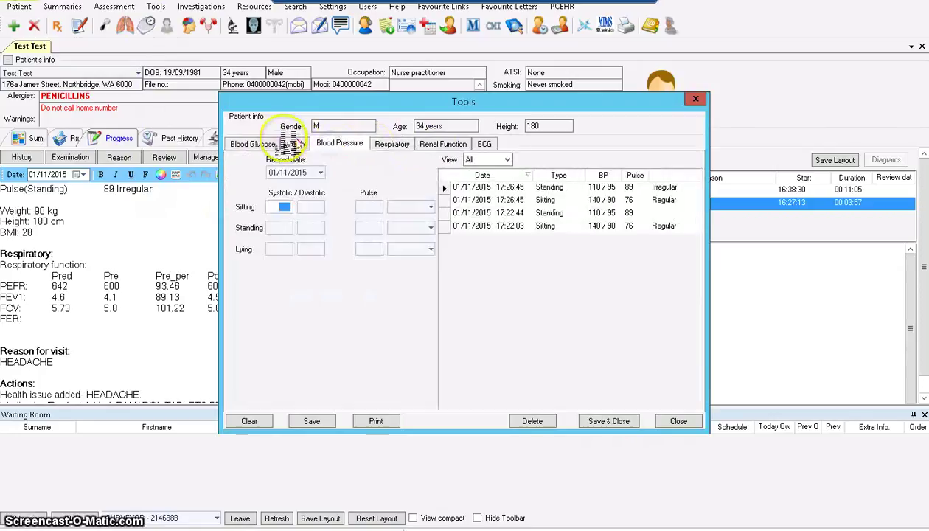
left_click(295, 143)
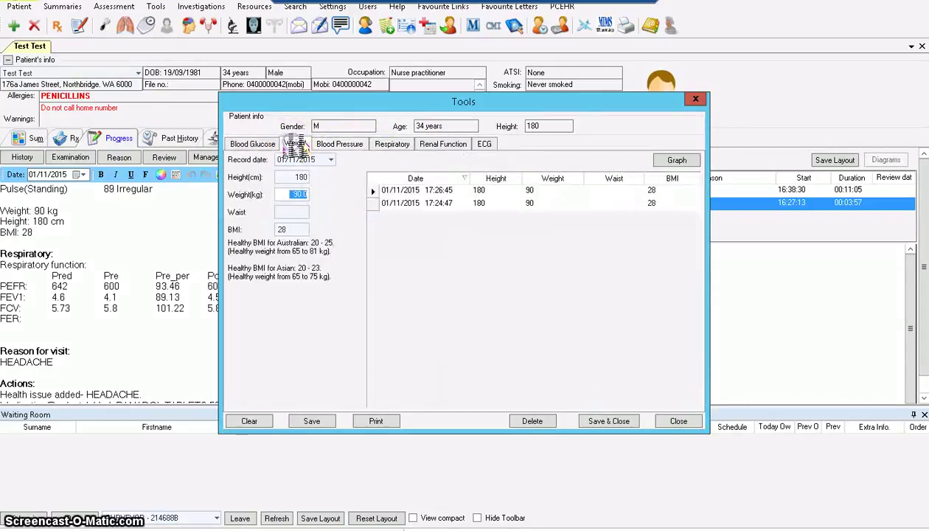
left_click(380, 144)
left_click(363, 147)
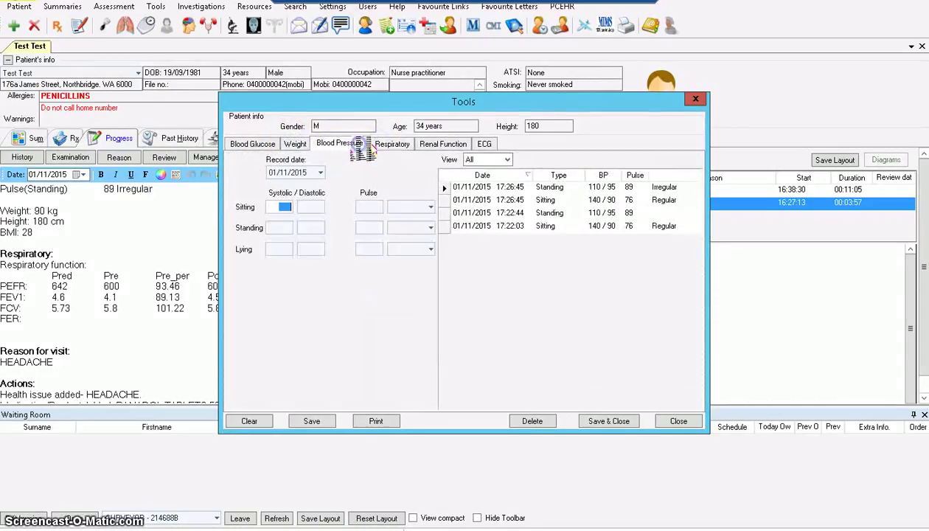
left_click(295, 144)
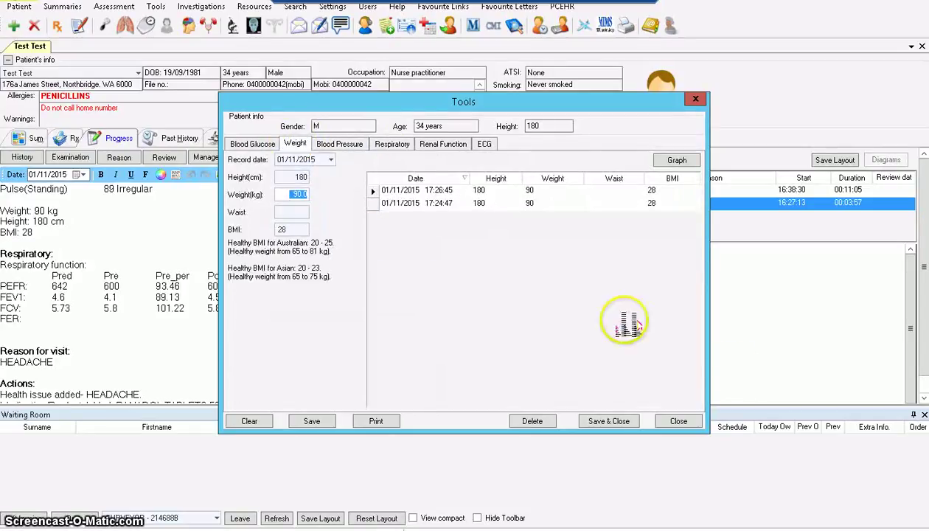
left_click(678, 421)
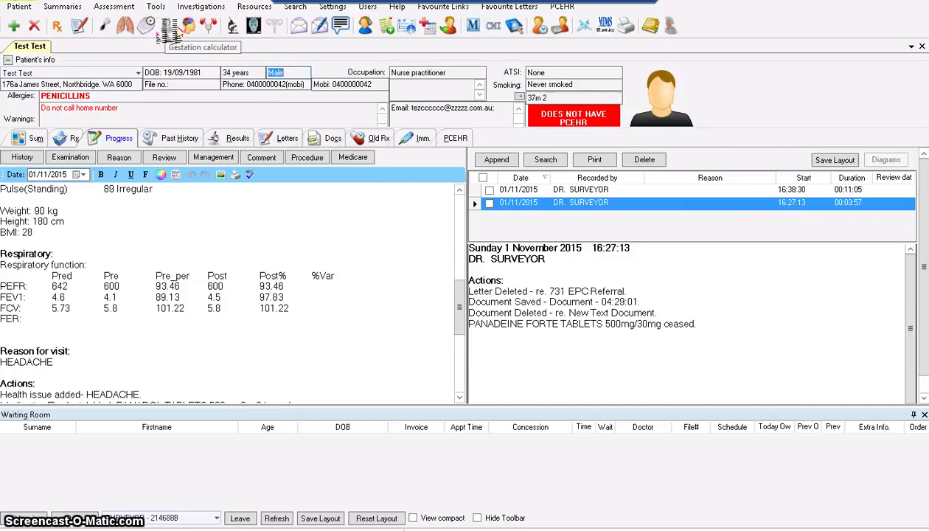
Change the patient's sex to Female in the patient details and save the record.
double_click(287, 72)
left_click(352, 177)
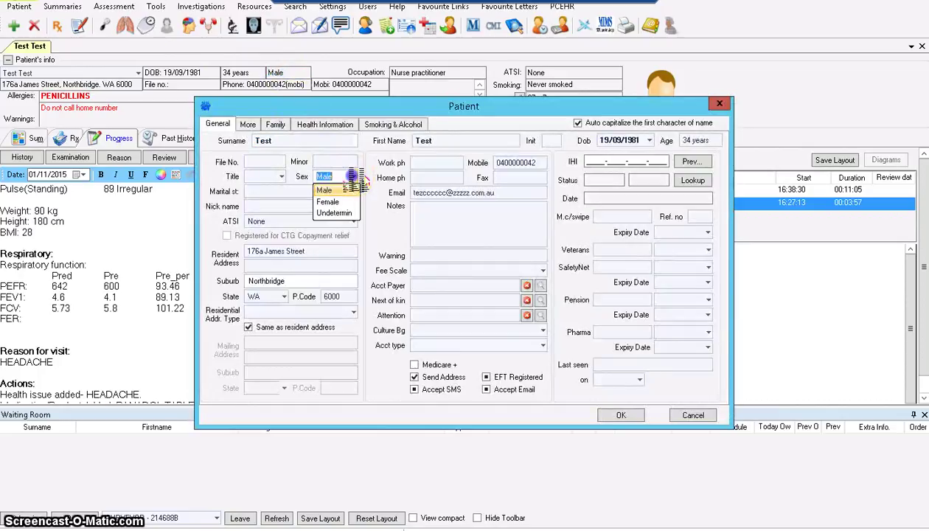
left_click(330, 200)
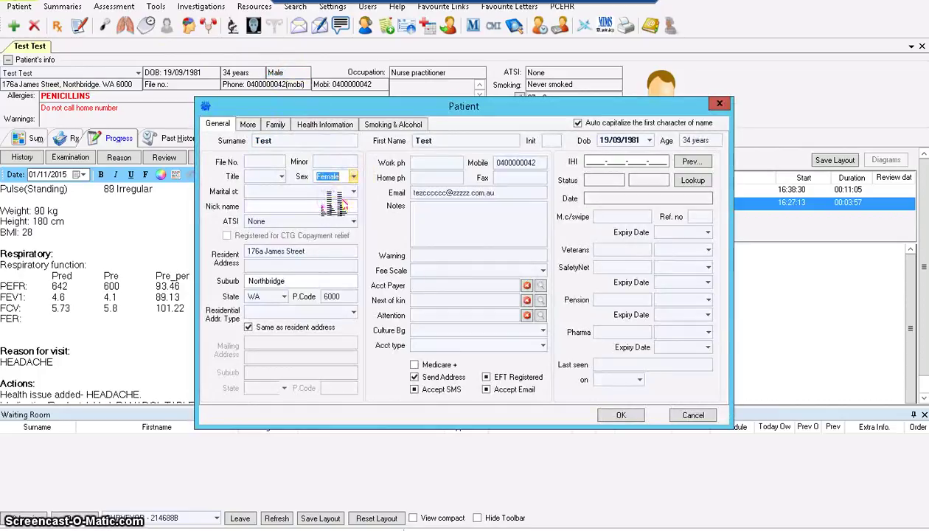
left_click(600, 417)
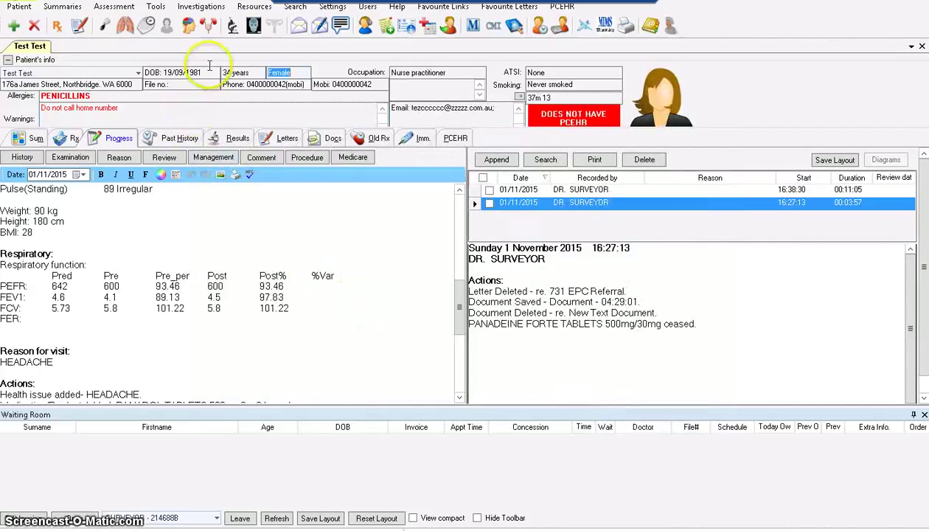
left_click(289, 71)
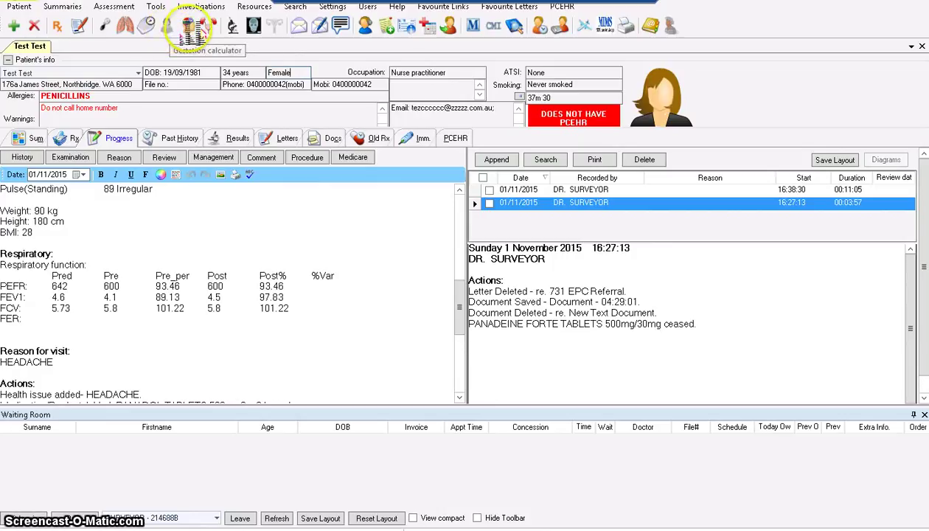
Start a Mini Mental State Examination, scoring Date Orientation 2, Place Orientation 1 and Register 3 Objects 1.
left_click(193, 28)
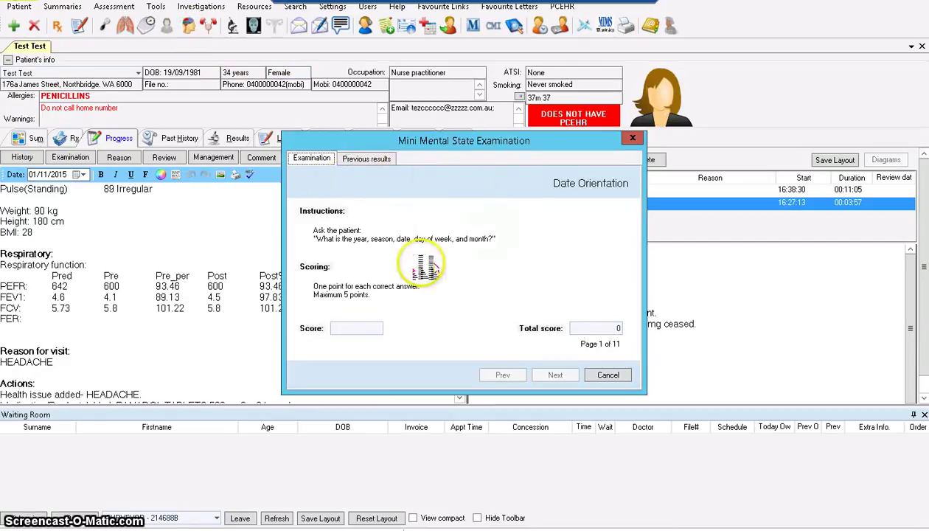
left_click(356, 327)
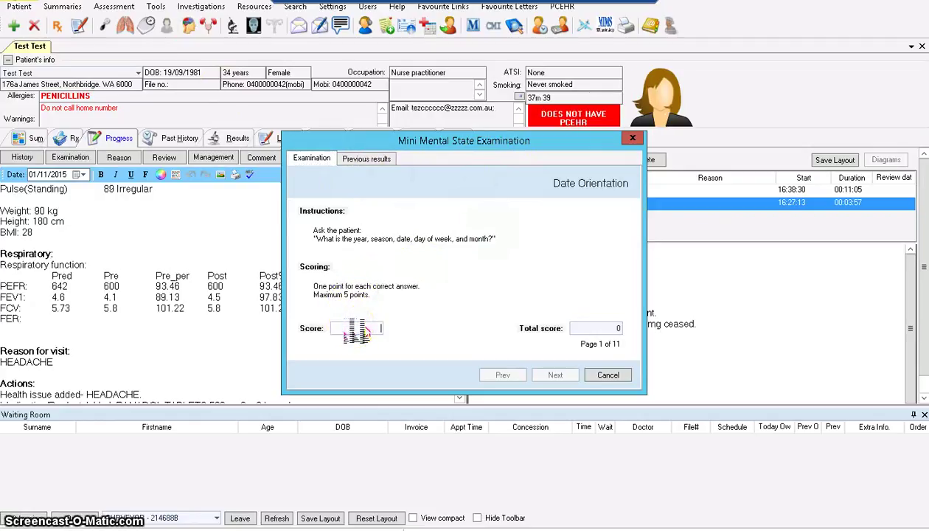
type("2")
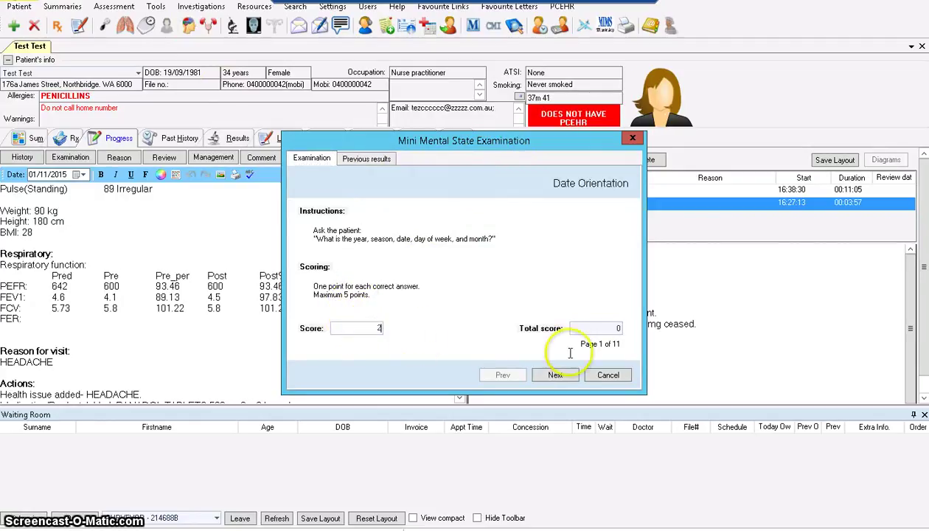
left_click(558, 374)
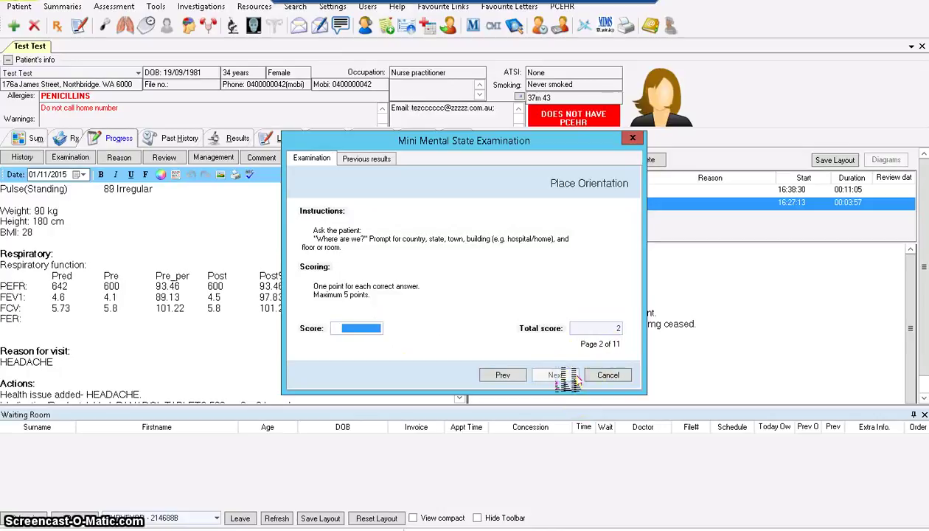
type("1")
left_click(569, 375)
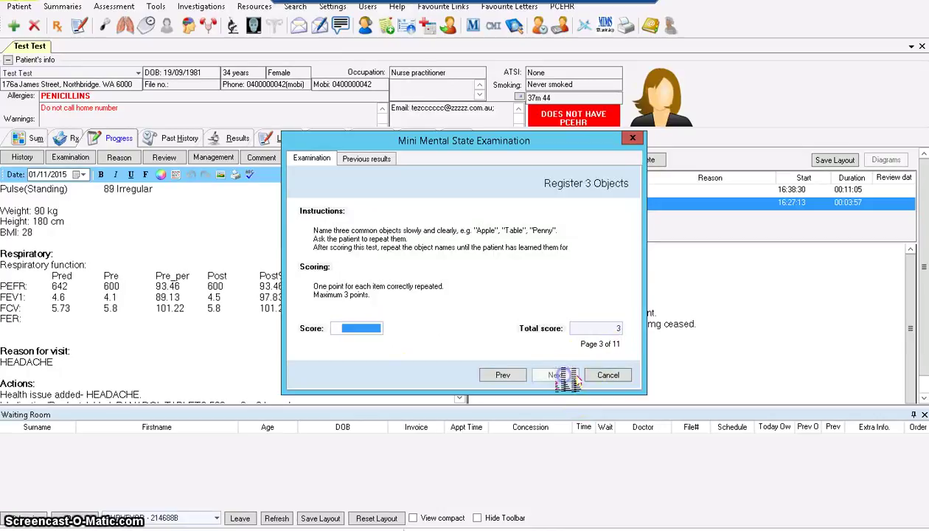
type("1")
left_click(569, 375)
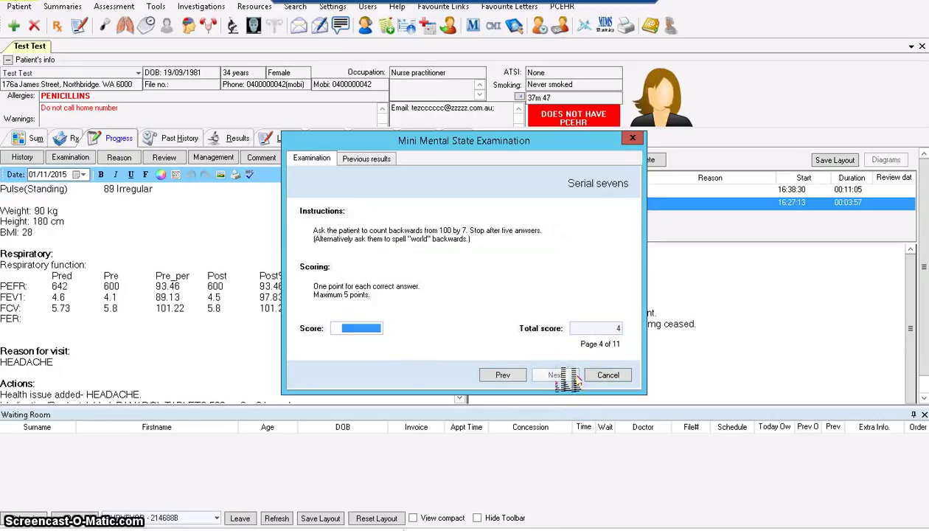
Enter a score of 1 on each examination page from Serial sevens, Recall 3 Objects and Naming through page 7.
type("1")
left_click(569, 375)
type("1")
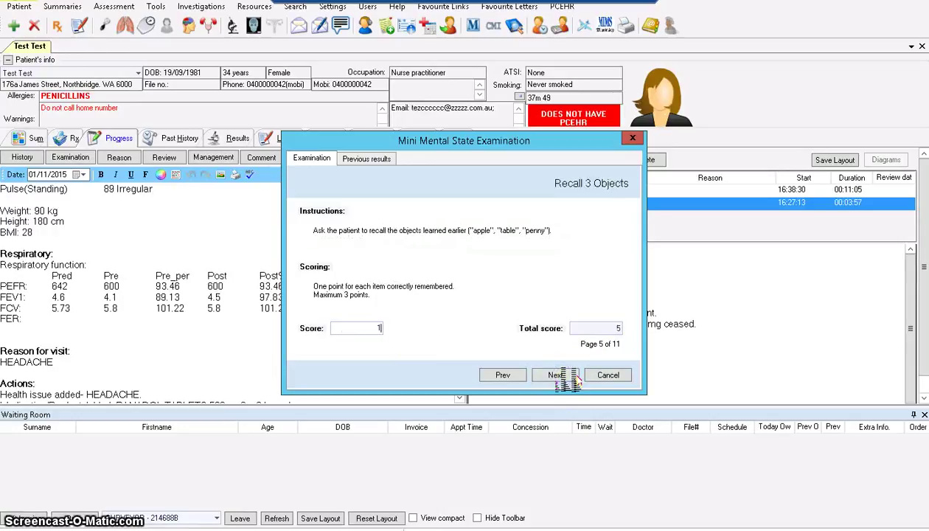
left_click(573, 376)
type("1")
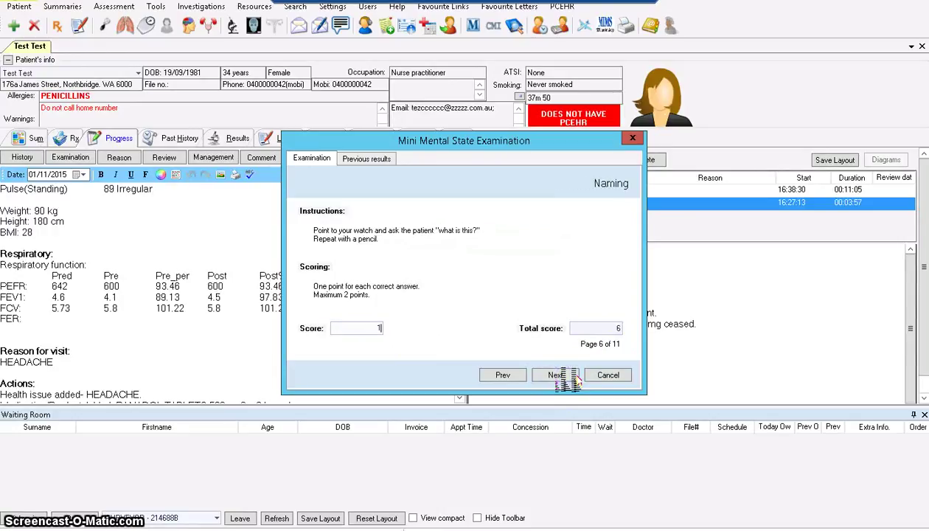
left_click(573, 376)
type("1")
left_click(573, 376)
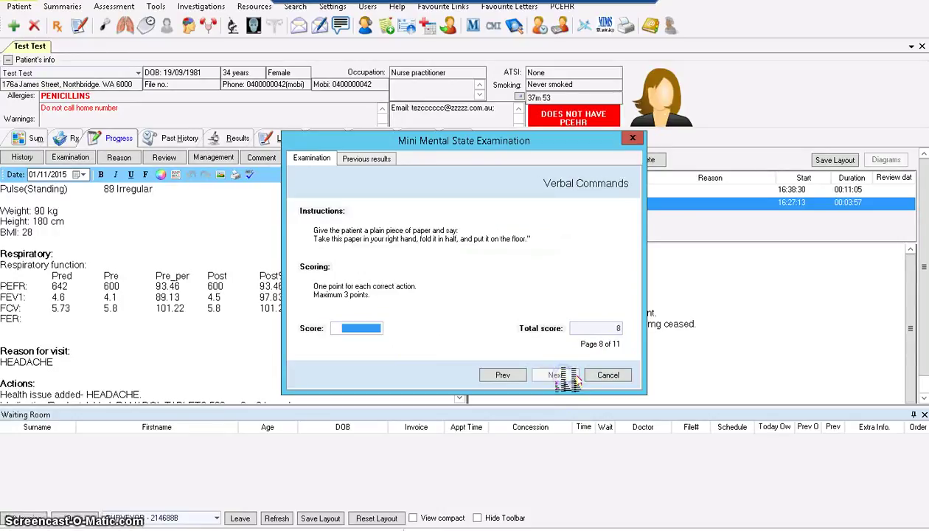
Score 1 for Verbal Commands, Written Command, Writing and the last page, then finish the Mini Mental State Examination.
type("1")
left_click(573, 376)
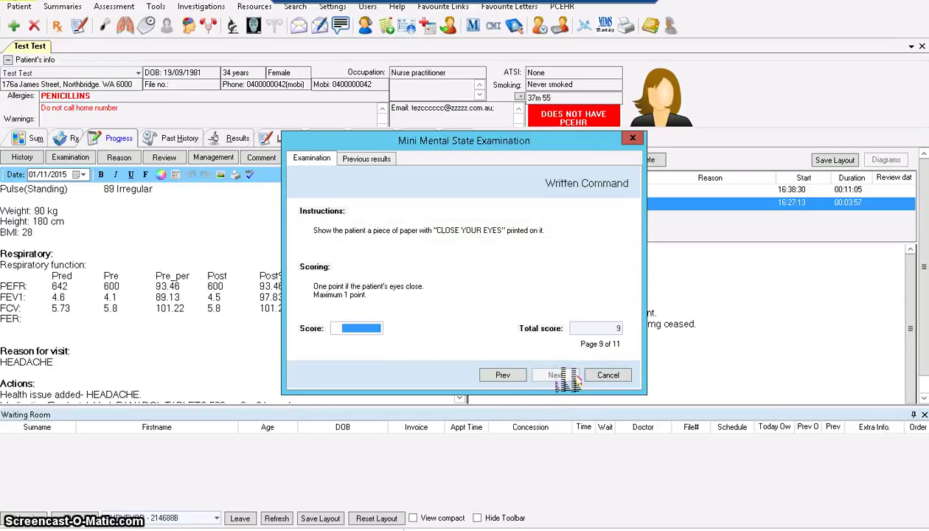
type("1")
left_click(574, 376)
type("1")
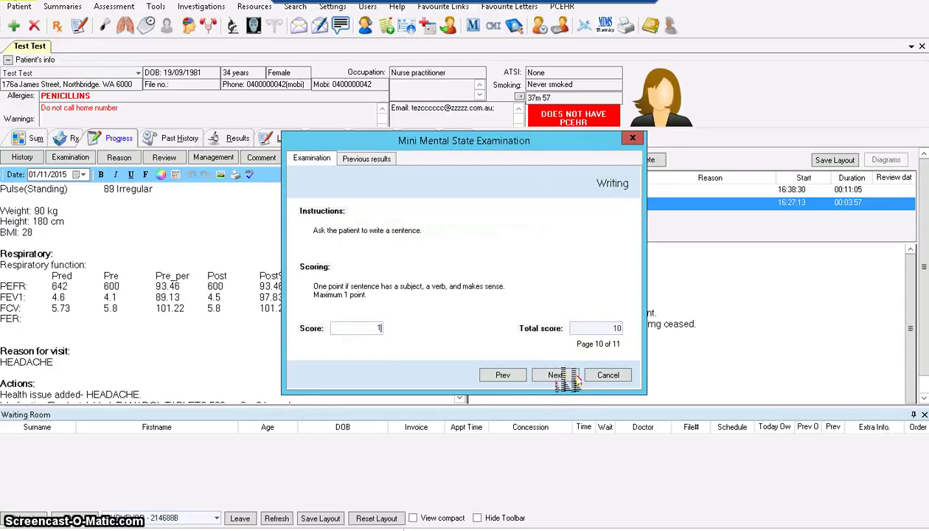
left_click(574, 376)
left_click(575, 377)
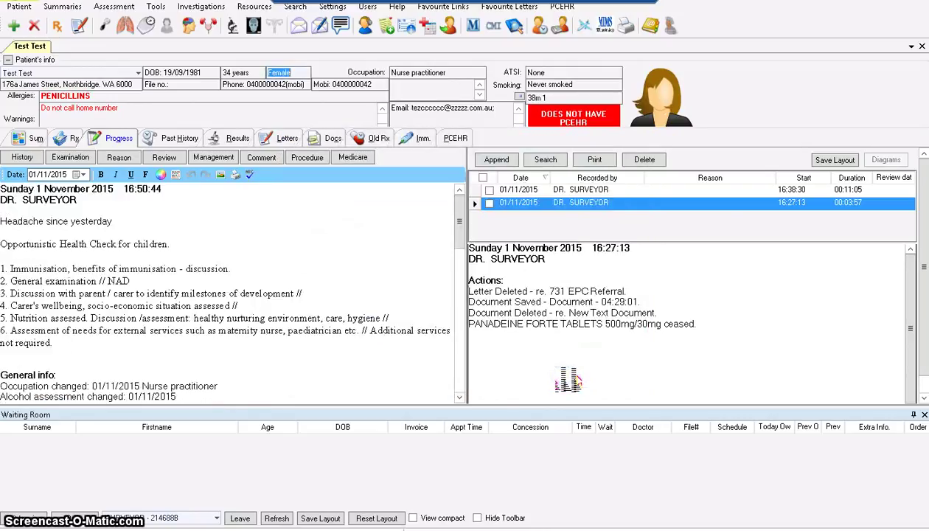
Check the Mini Mental State Examination entry in the progress notes and its saved record among the examination's previous results.
scroll(458, 391, "down", 2)
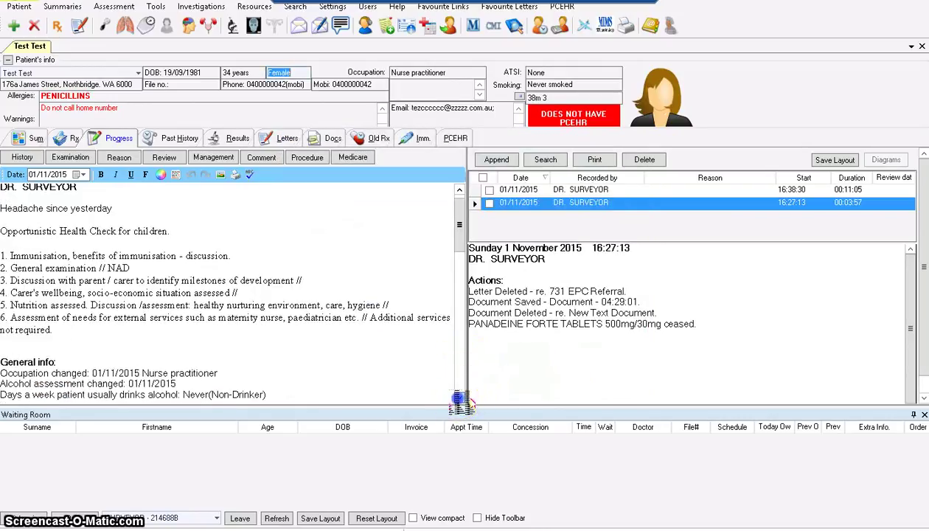
scroll(458, 402, "down", 10)
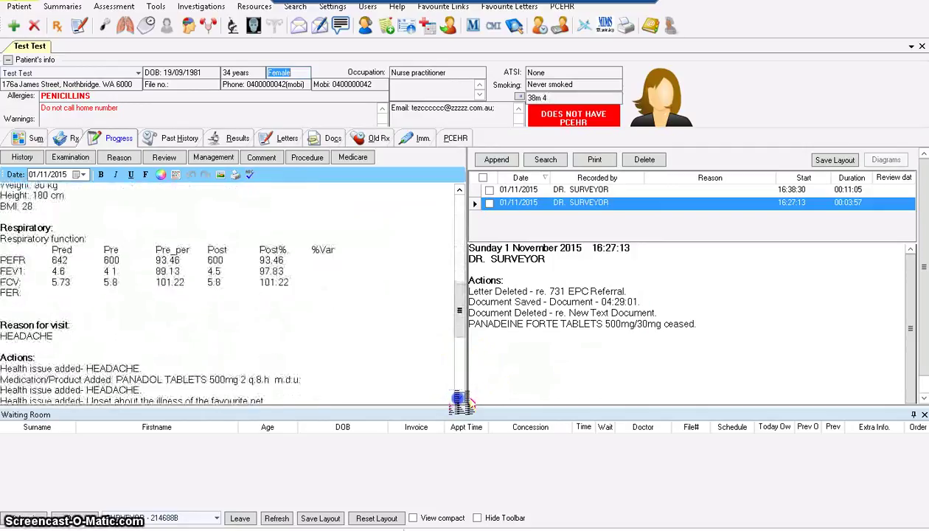
scroll(458, 402, "down", 2)
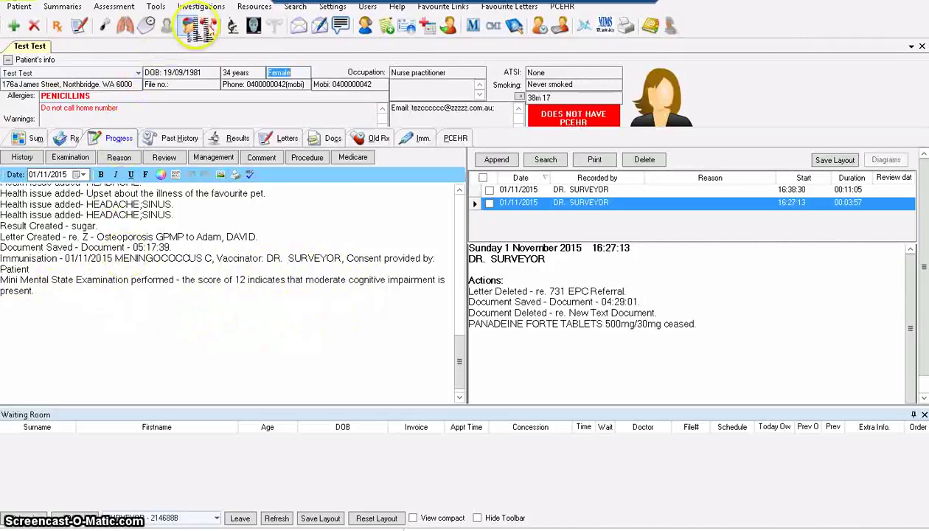
left_click(199, 28)
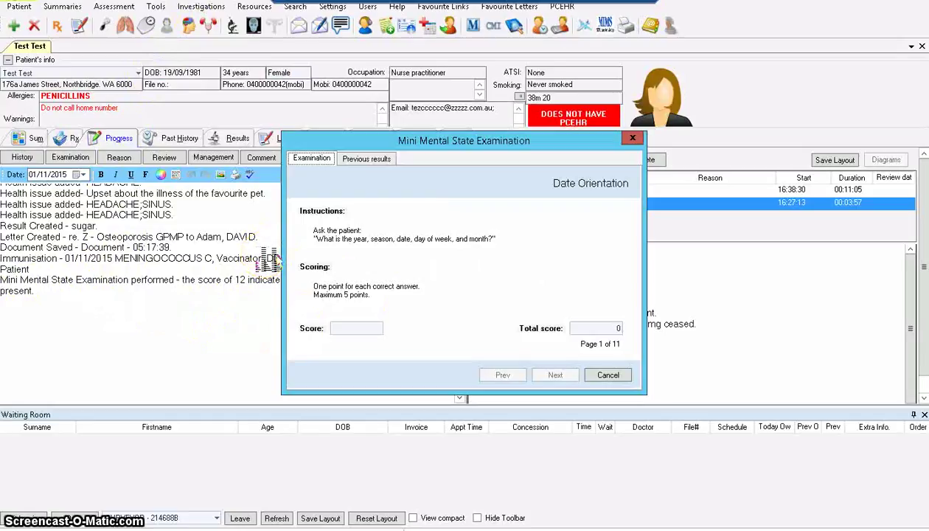
left_click(366, 159)
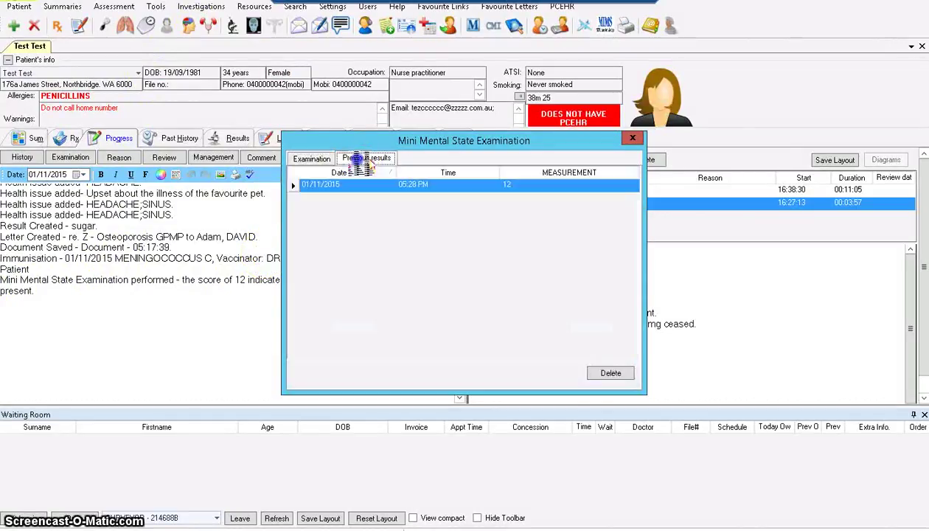
left_click(352, 188)
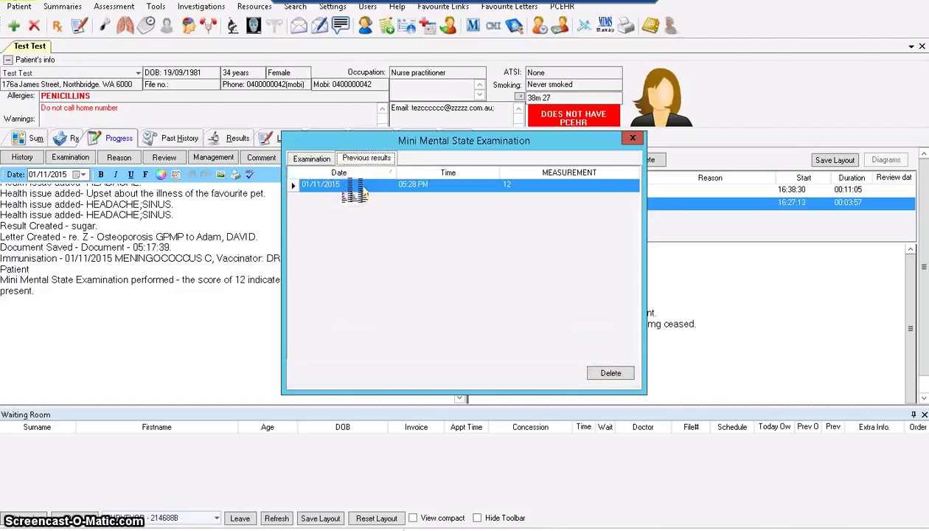
left_click_drag(354, 190, 575, 190)
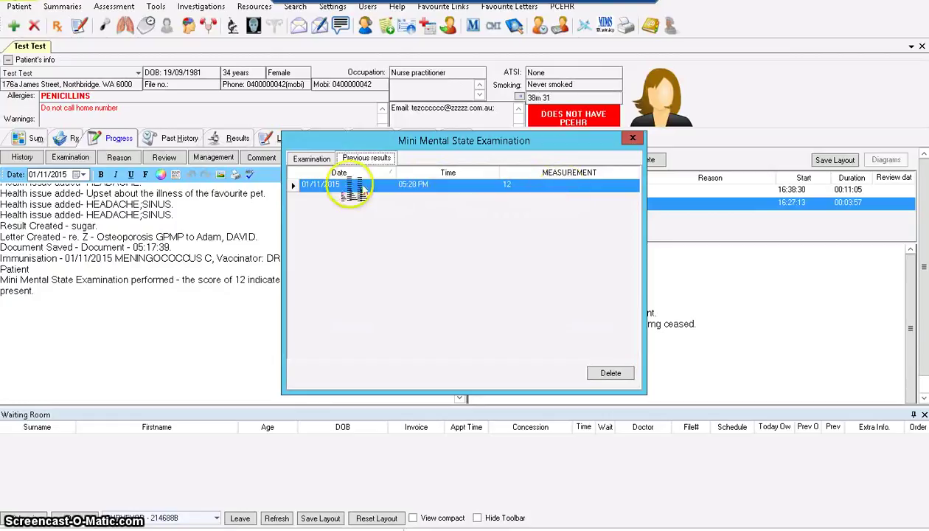
left_click(317, 160)
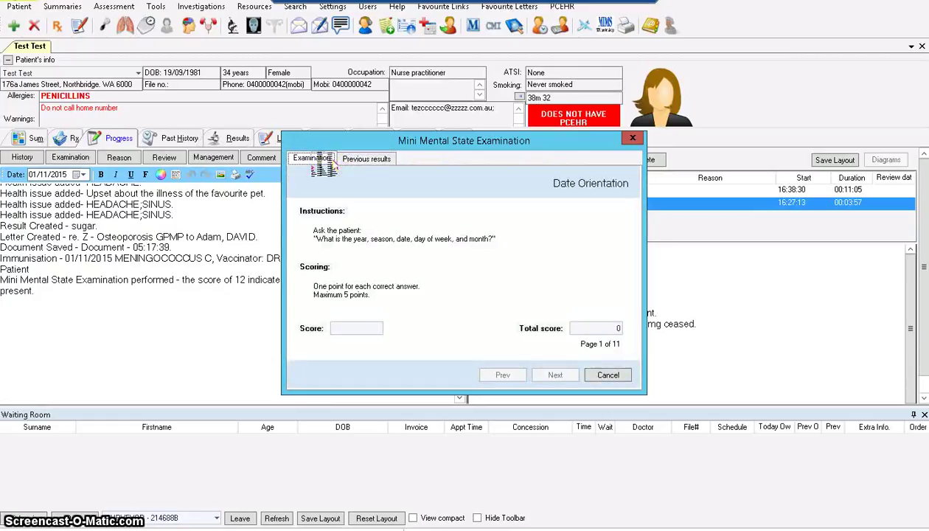
left_click(367, 330)
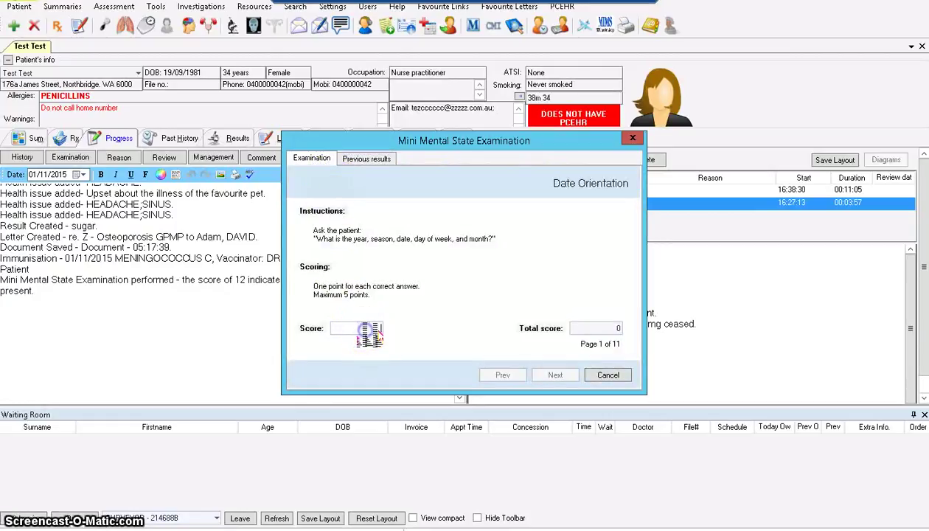
left_click(606, 375)
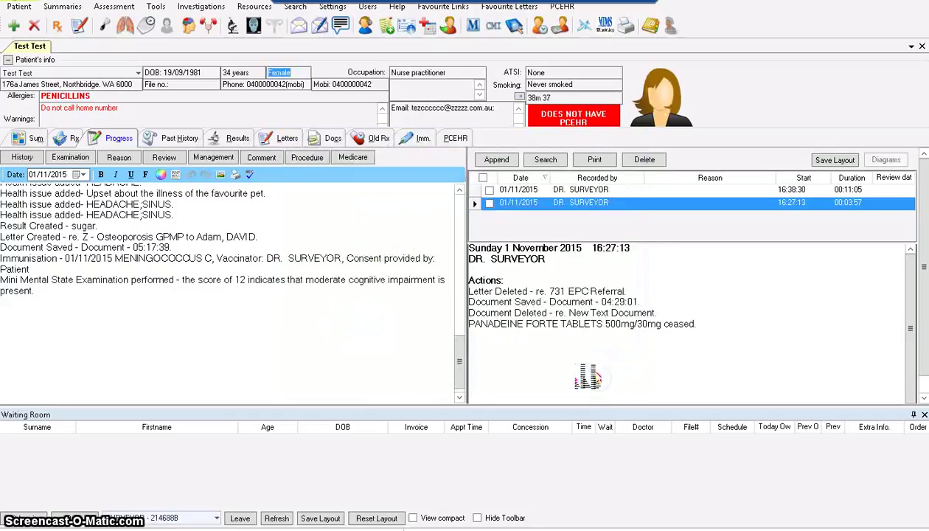
Record a serum creatinine of 1 mmol/L in the renal function tool, save and close it, and check the progress notes.
left_click(209, 30)
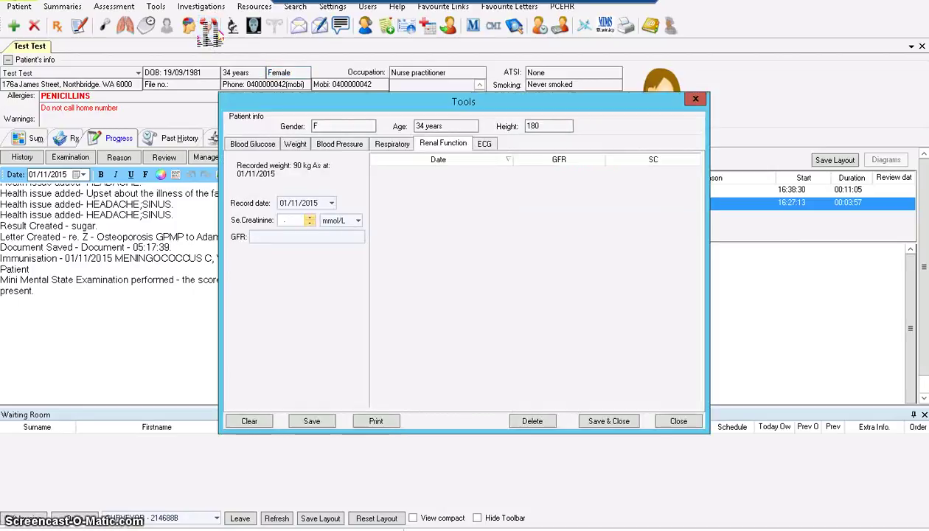
left_click(283, 221)
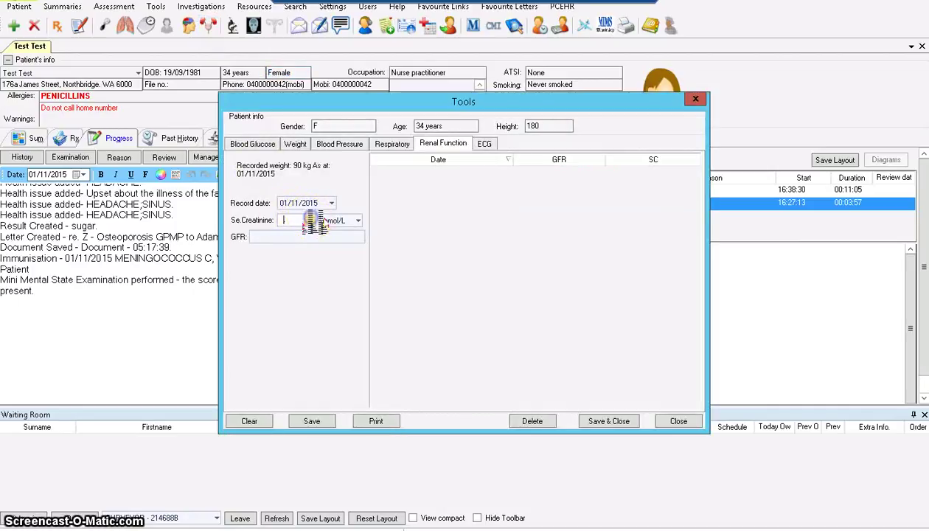
type("1")
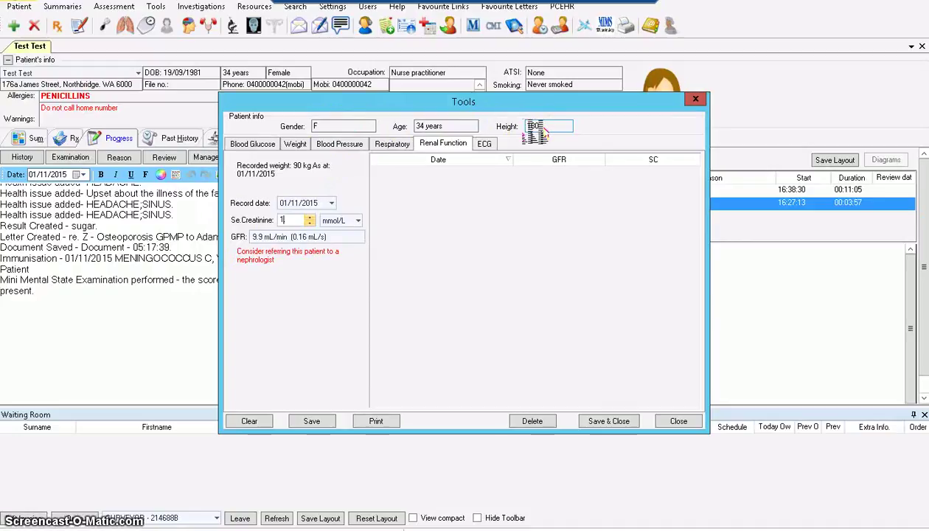
left_click(313, 421)
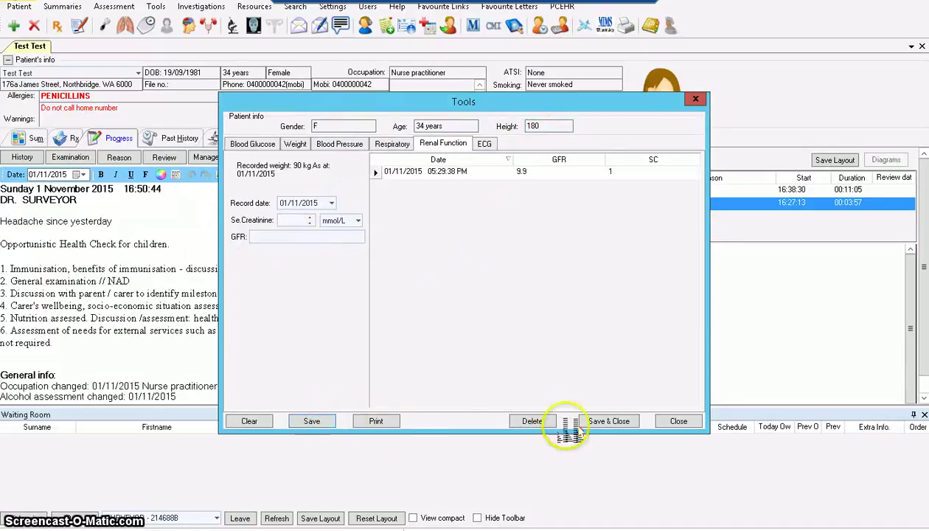
left_click(623, 426)
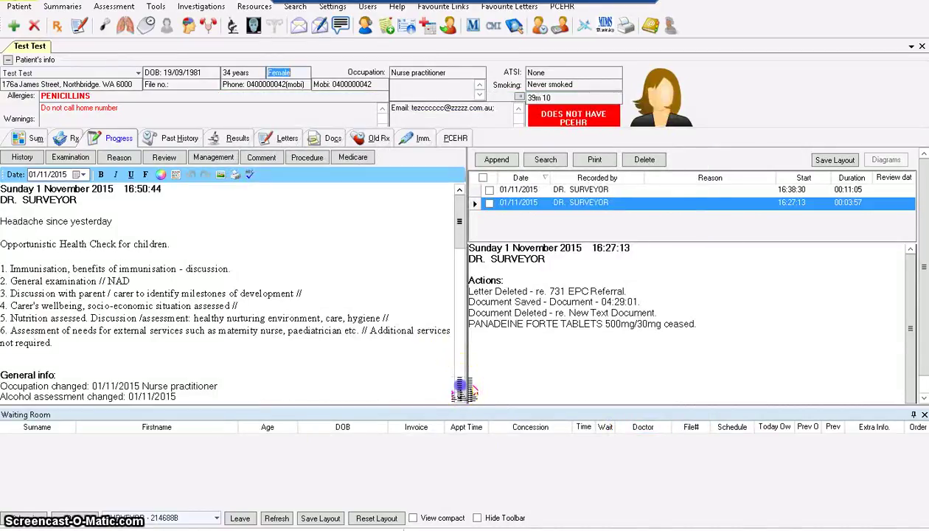
scroll(460, 383, "down", 5)
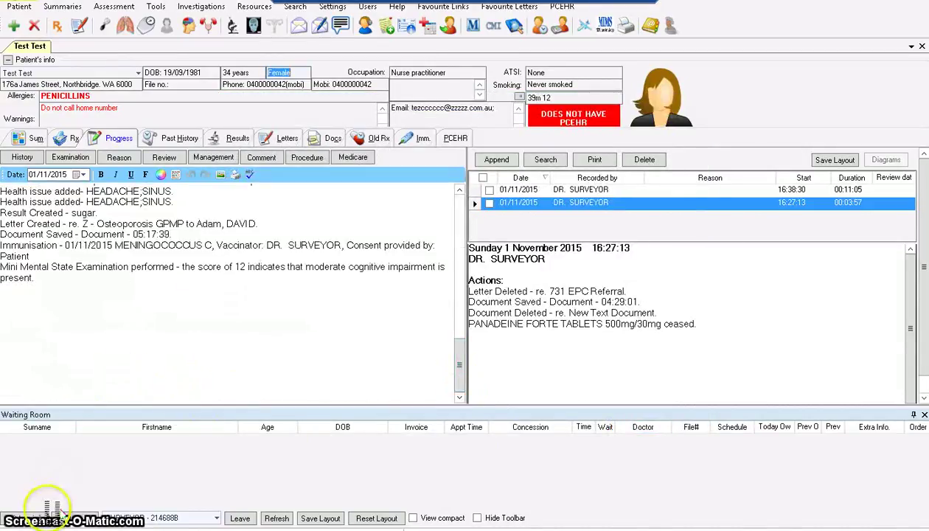